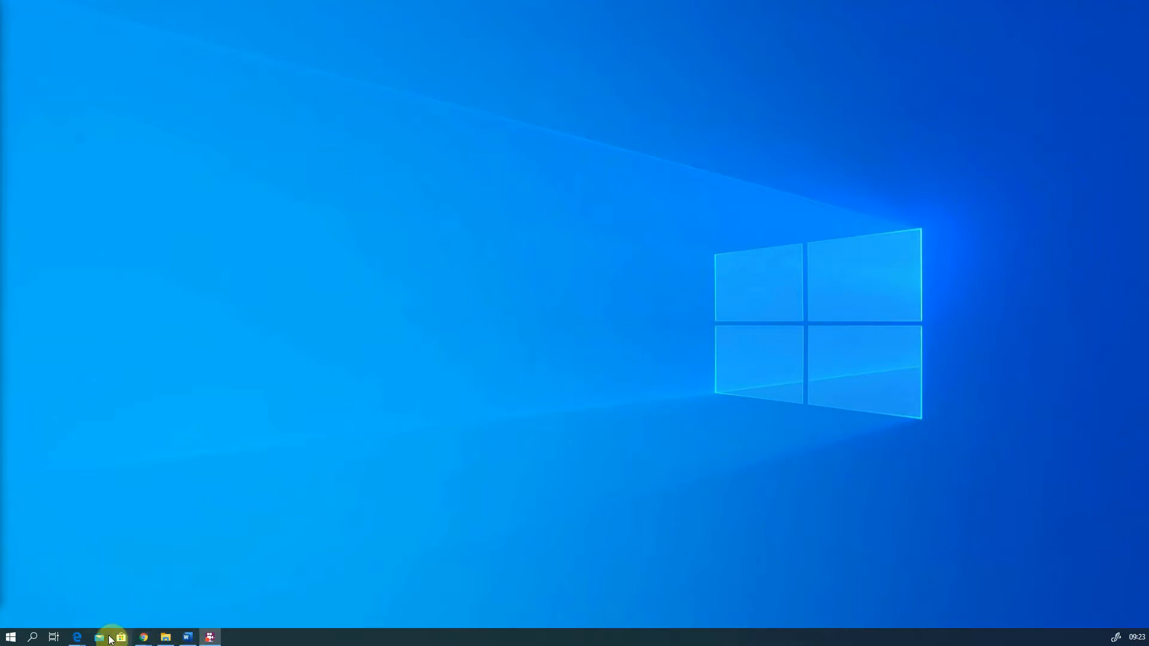
- Open the Level 1 ICT June 2014 question paper full-screen and read the Section A Task 1 instructions
{"action": "mouse_move", "coordinate": [88, 638]}
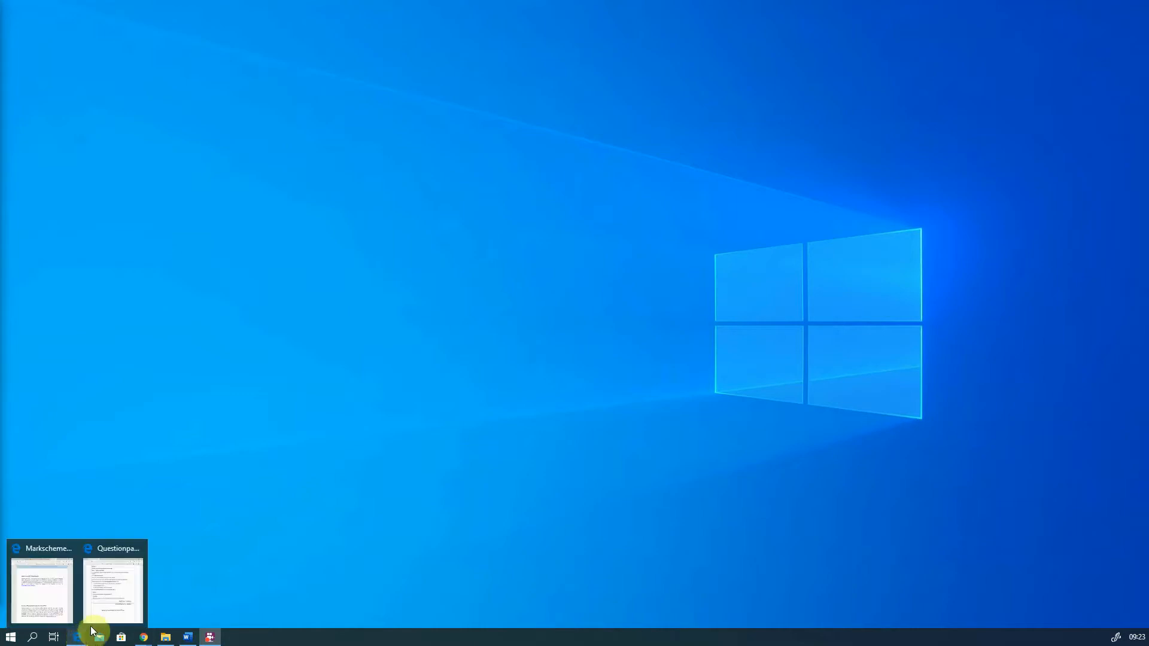
{"action": "left_click", "coordinate": [113, 580]}
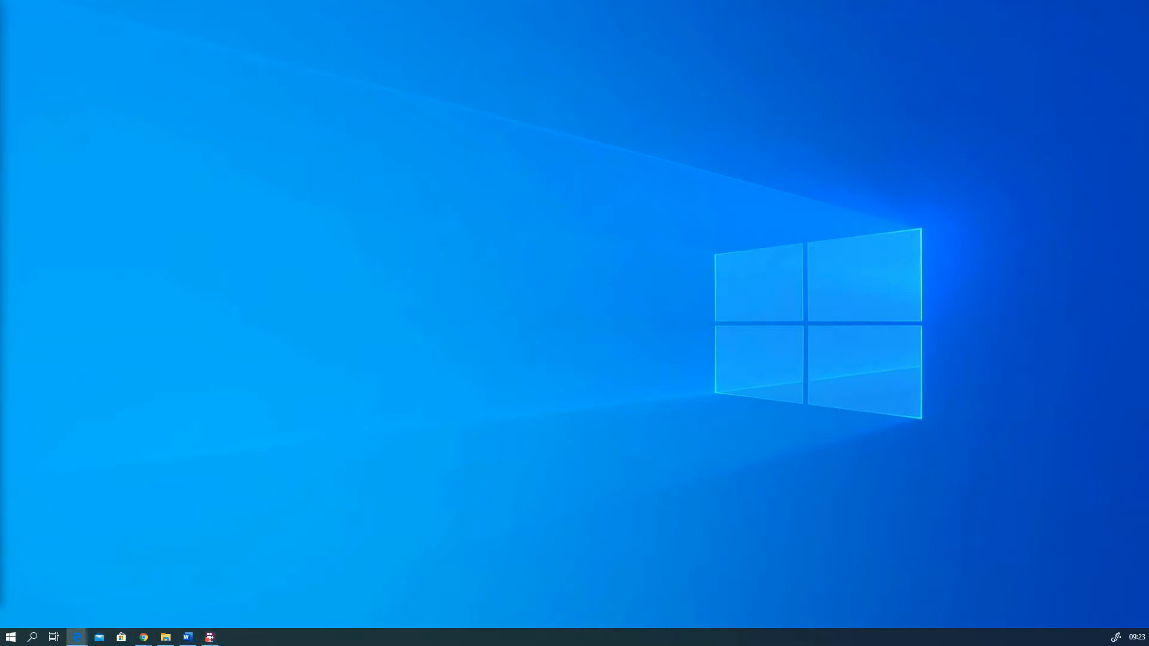
{"action": "left_click_drag", "start_coordinate": [0, 35], "coordinate": [550, 18]}
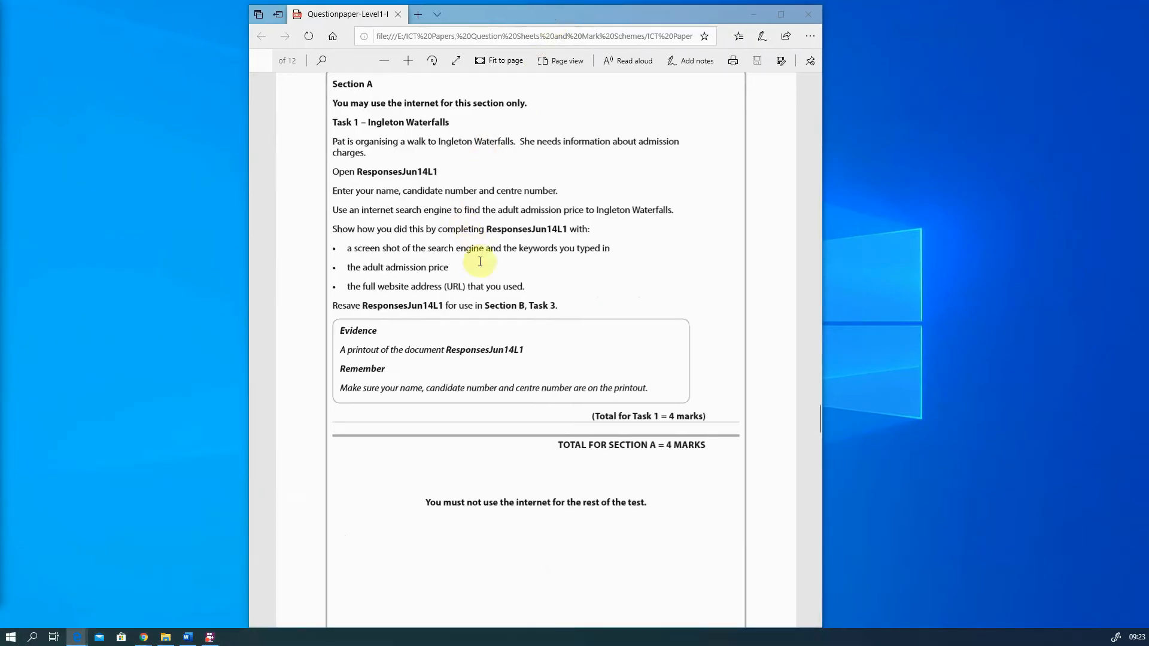
{"action": "left_click", "coordinate": [781, 18]}
{"action": "scroll", "coordinate": [570, 293], "scroll_direction": "up", "scroll_amount": 3}
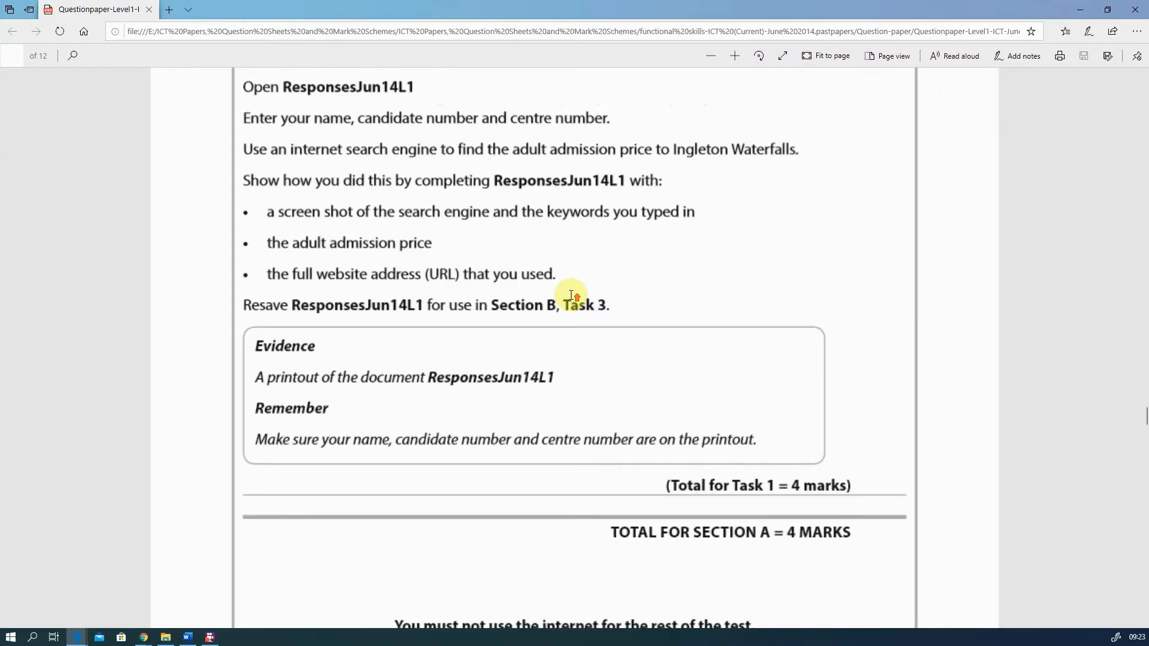
{"action": "scroll", "coordinate": [569, 293], "scroll_direction": "up", "scroll_amount": 3}
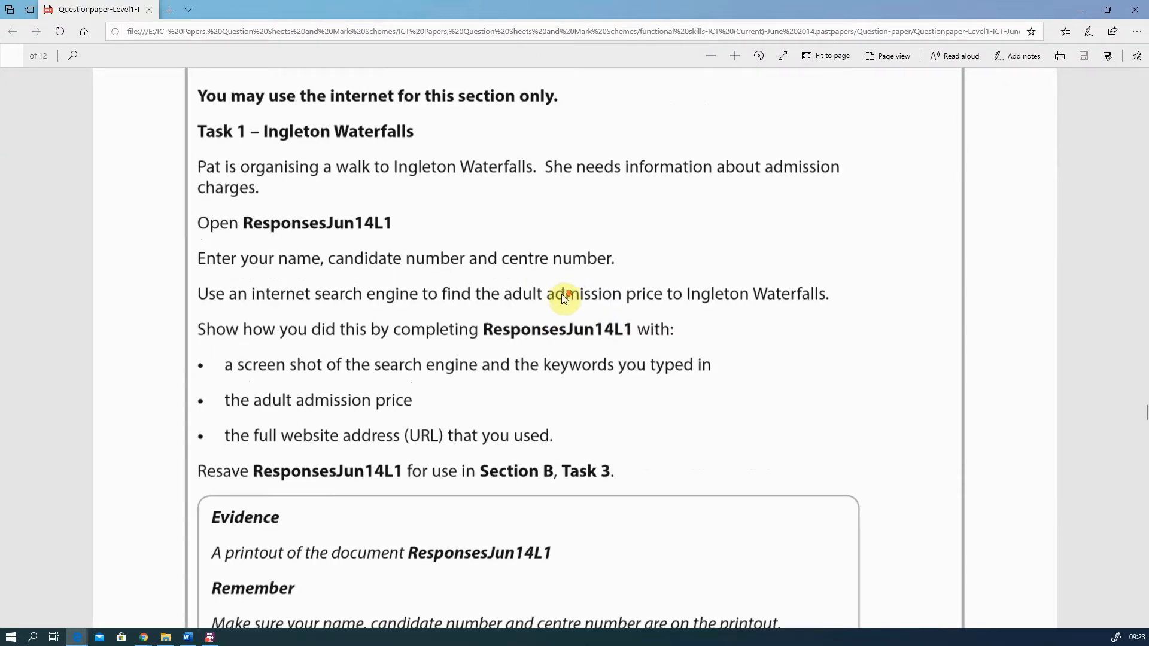
{"action": "scroll", "coordinate": [564, 293], "scroll_direction": "up", "scroll_amount": 2}
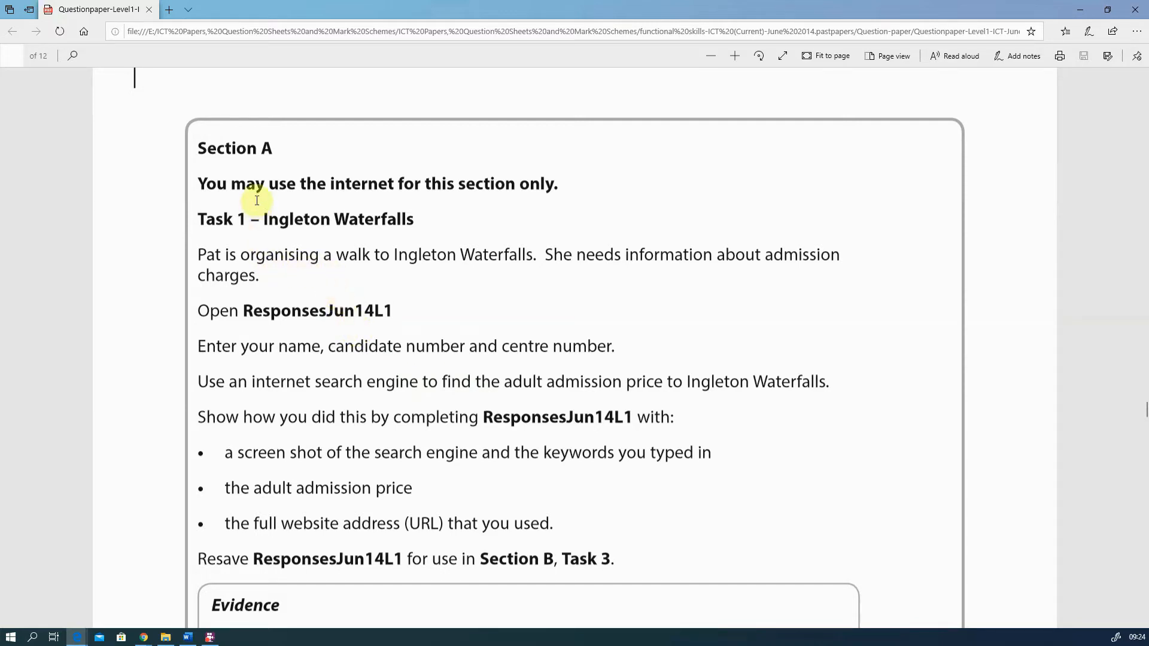
{"action": "left_click_drag", "start_coordinate": [197, 182], "coordinate": [536, 186]}
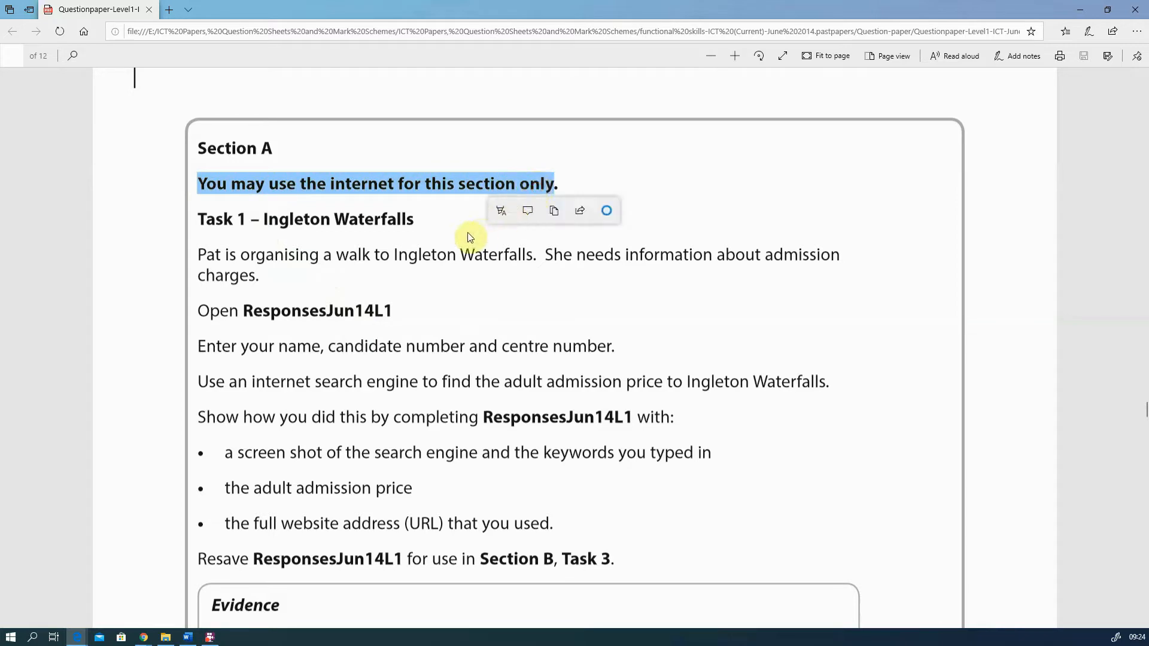
{"action": "left_click", "coordinate": [436, 244]}
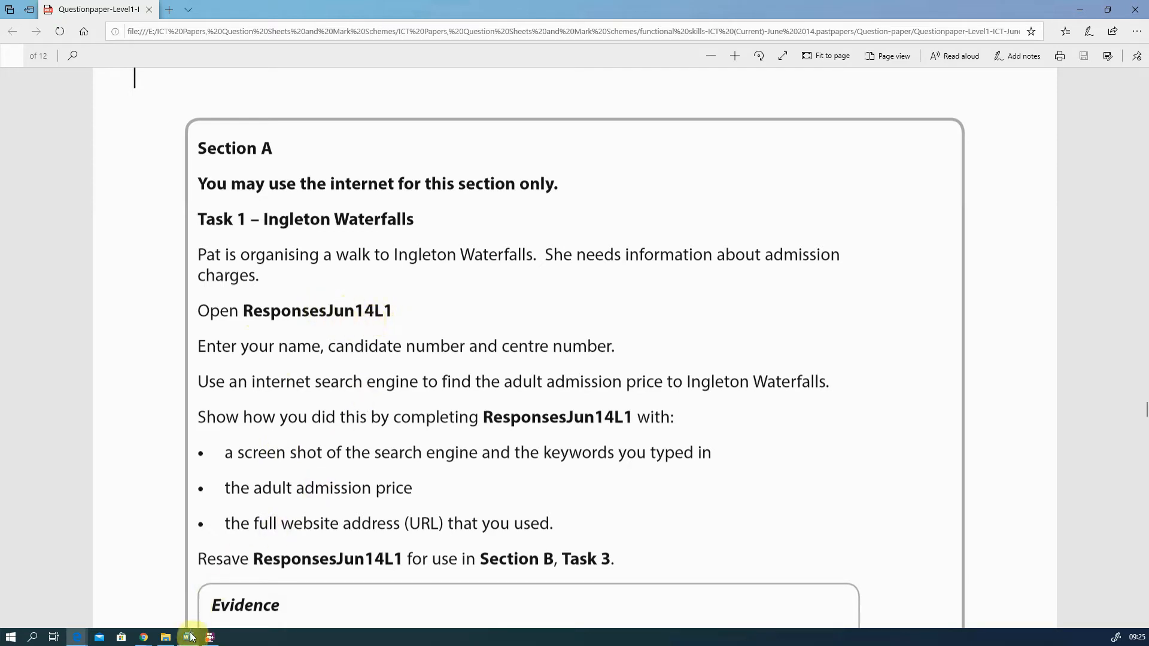
- Switch to the ResponsesJun14L1 document in Word and arrange it side by side with the question paper, showing the full task text
{"action": "mouse_move", "coordinate": [191, 640]}
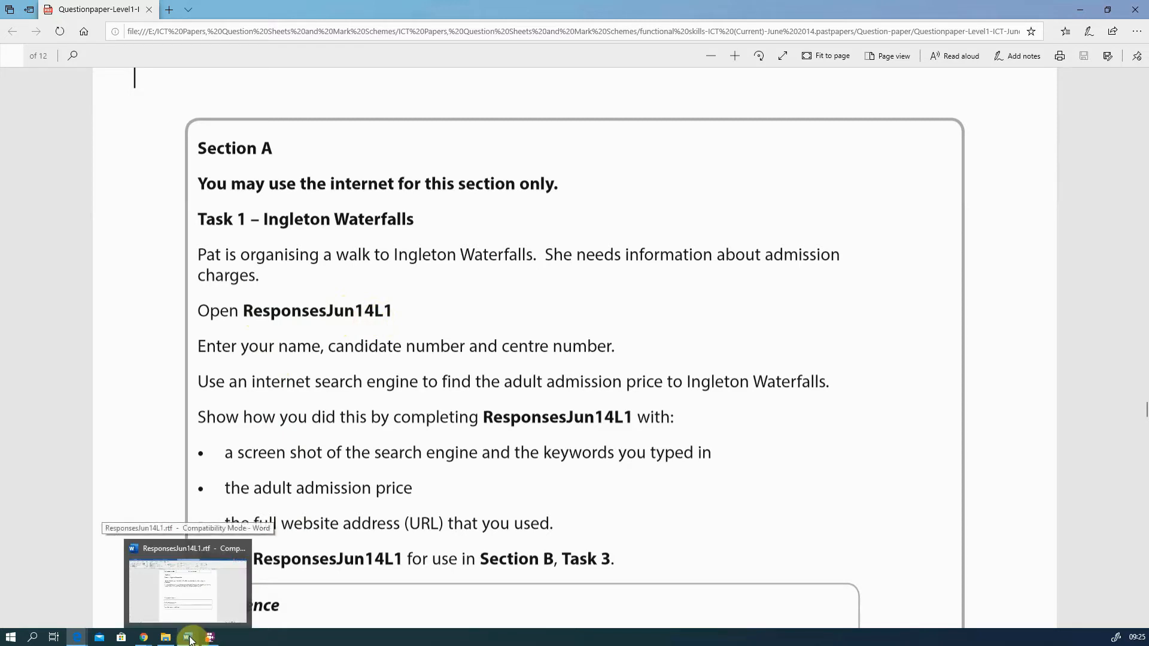
{"action": "left_click", "coordinate": [191, 640]}
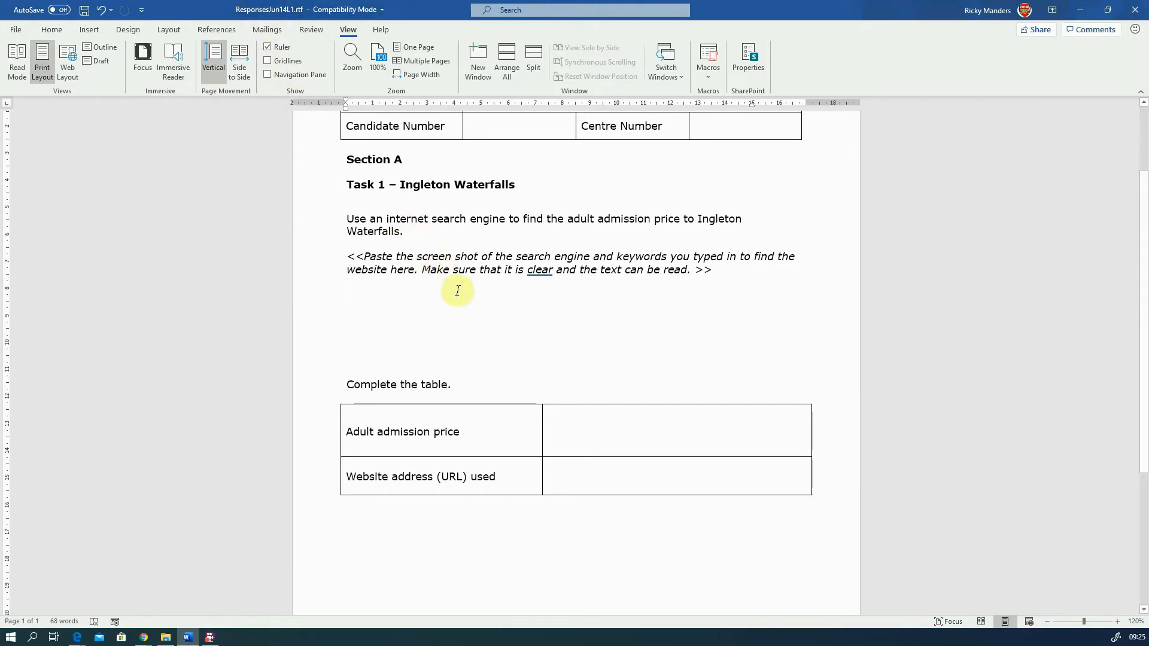
{"action": "scroll", "coordinate": [491, 285], "scroll_direction": "up", "scroll_amount": 1}
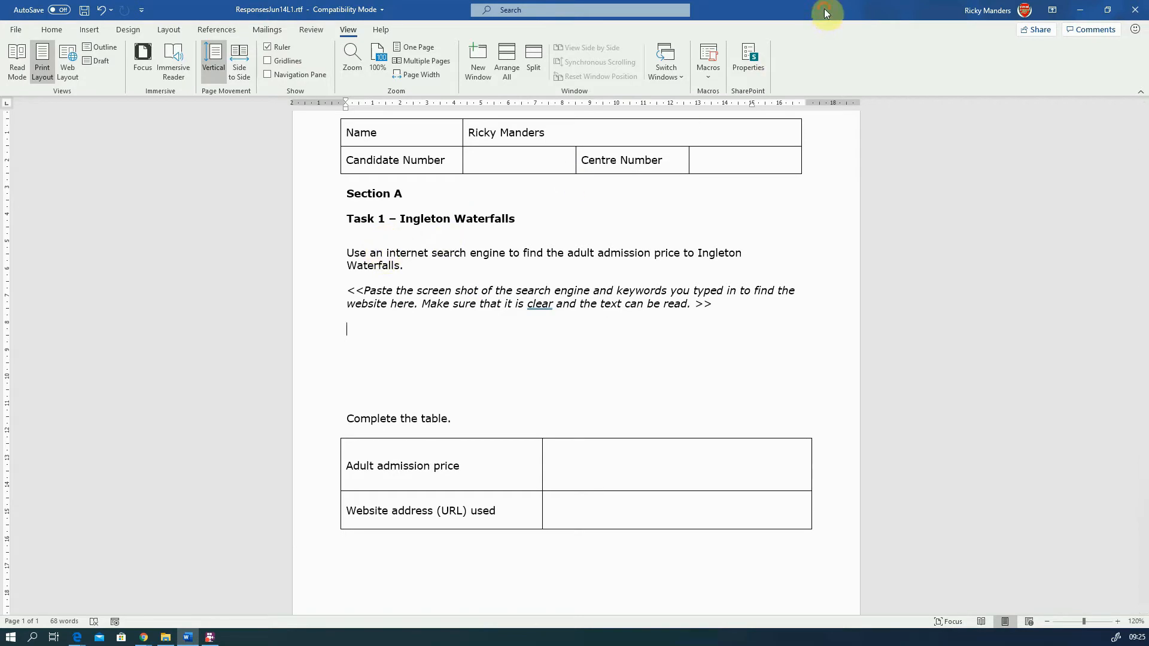
{"action": "left_click_drag", "start_coordinate": [826, 10], "coordinate": [1146, 143]}
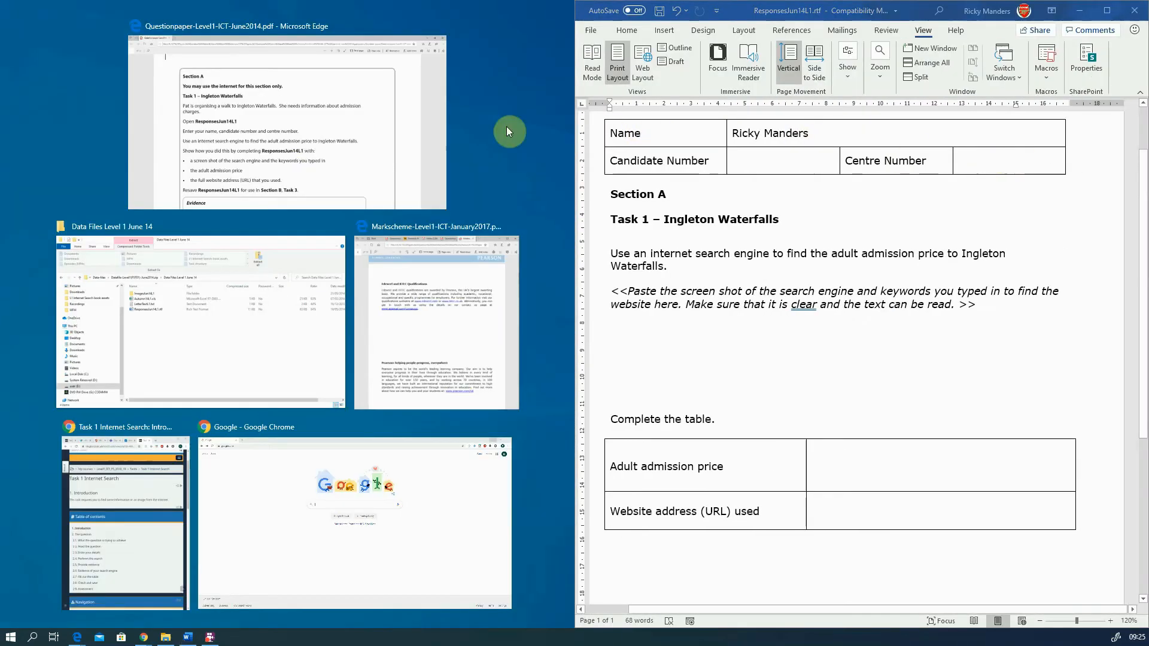
{"action": "left_click", "coordinate": [306, 139]}
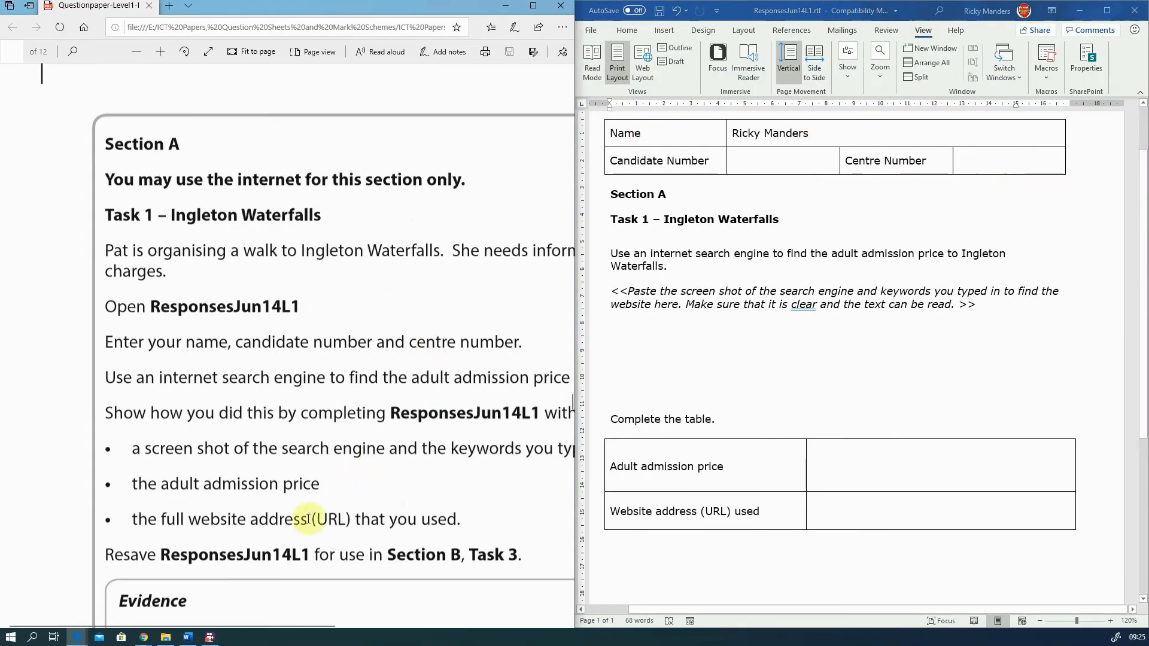
{"action": "scroll", "coordinate": [297, 422], "scroll_direction": "down", "scroll_amount": 3}
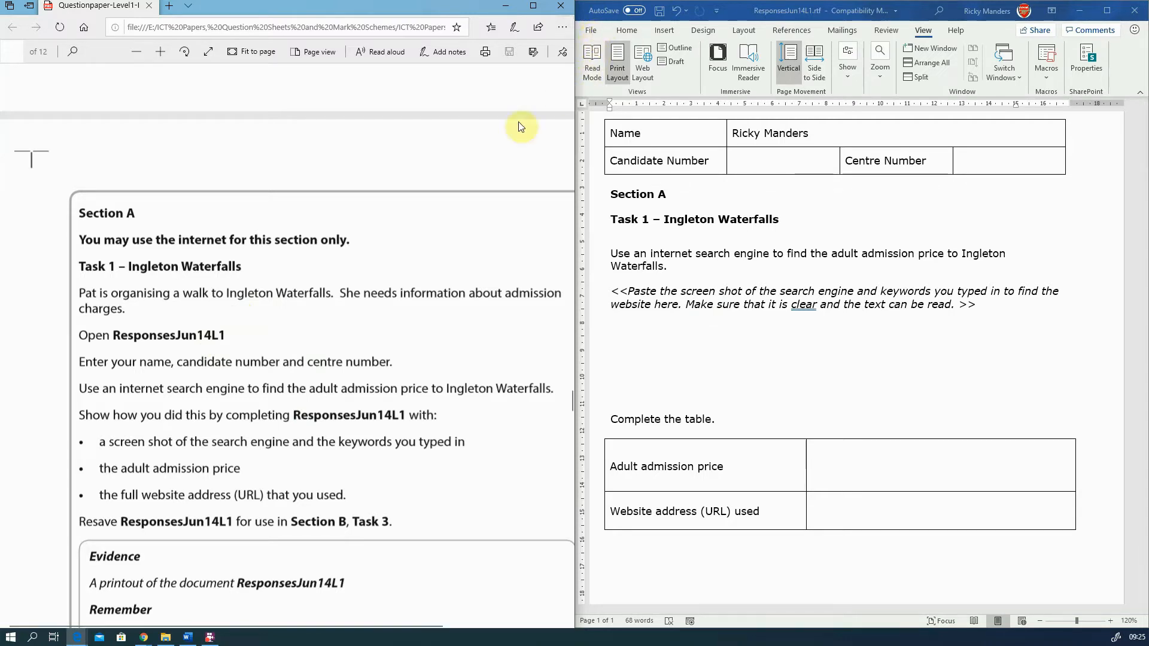
- Check the name, candidate number and centre number fields in the table at the head of the response document
{"action": "left_click", "coordinate": [813, 132]}
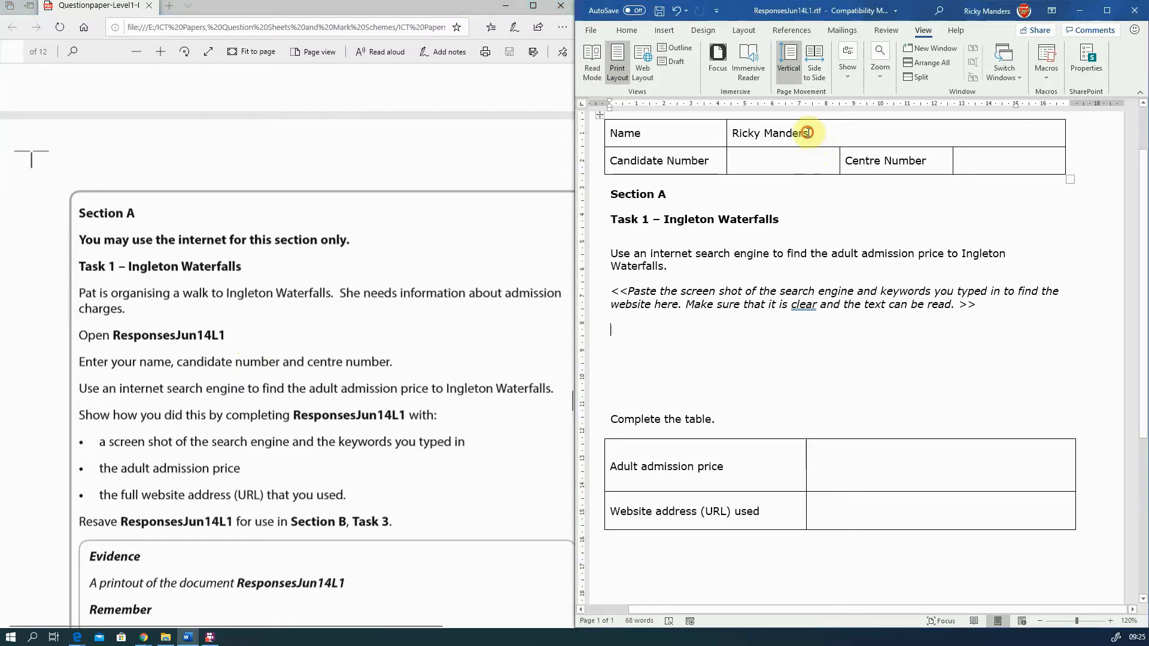
{"action": "left_click", "coordinate": [755, 161]}
{"action": "left_click", "coordinate": [964, 162]}
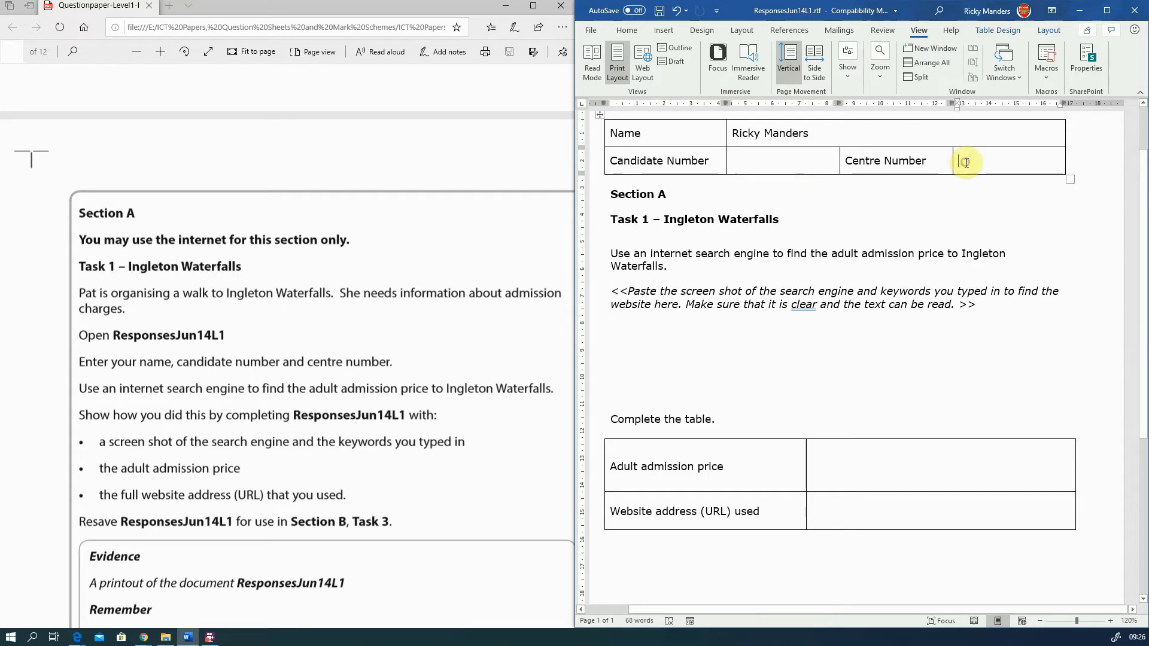
{"action": "left_click", "coordinate": [748, 162]}
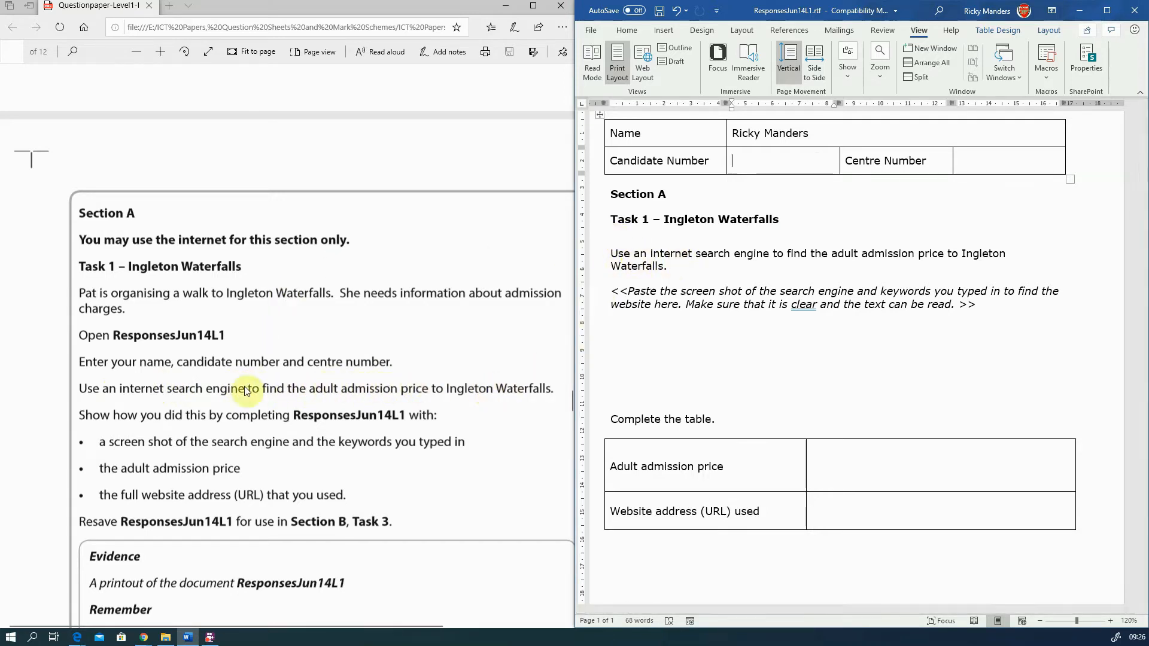
- Switch to the Google page in Chrome and enter the search keywords "adul admission price Ingleton Waterfalls"
{"action": "left_click", "coordinate": [148, 638]}
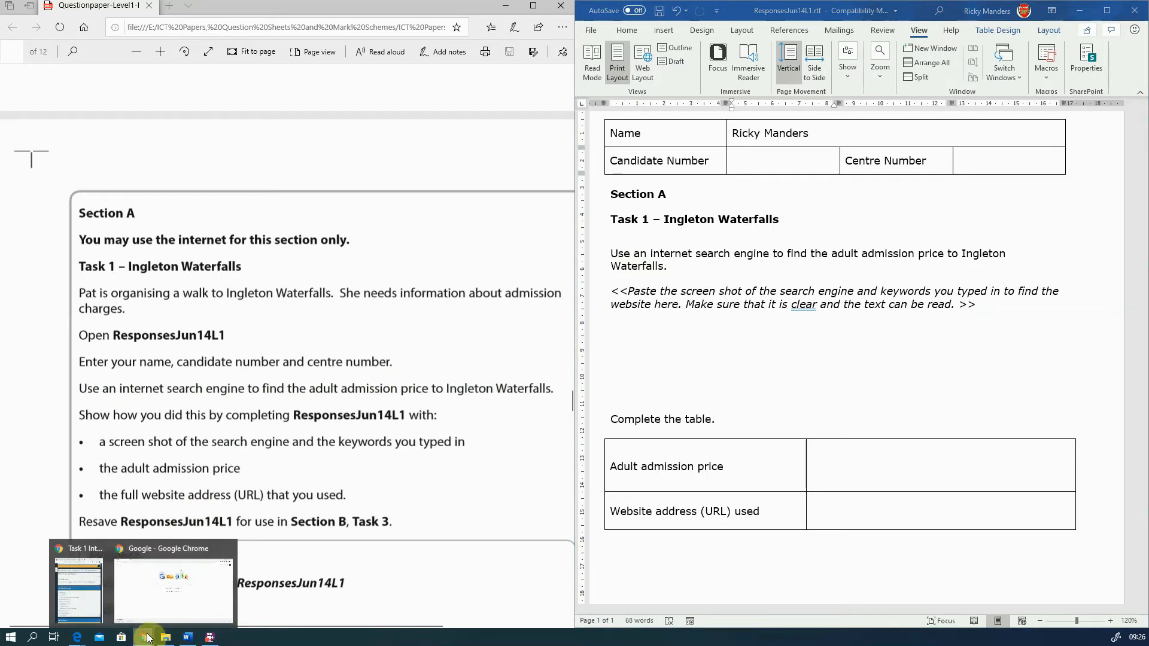
{"action": "left_click", "coordinate": [168, 600]}
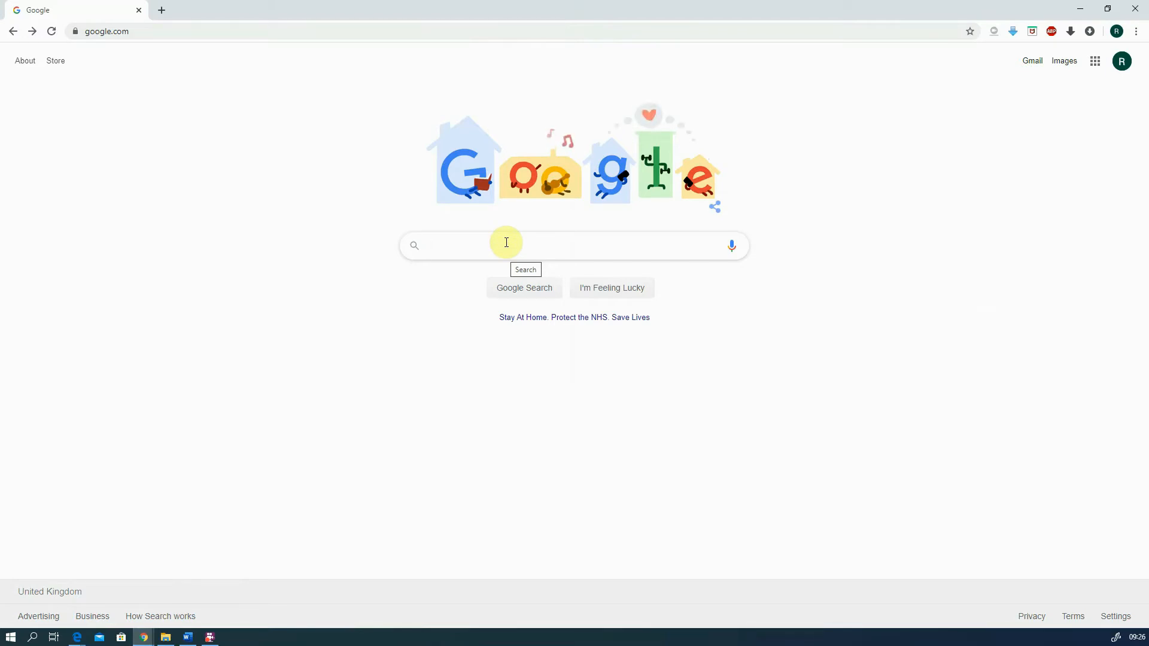
{"action": "type", "text": "ad"}
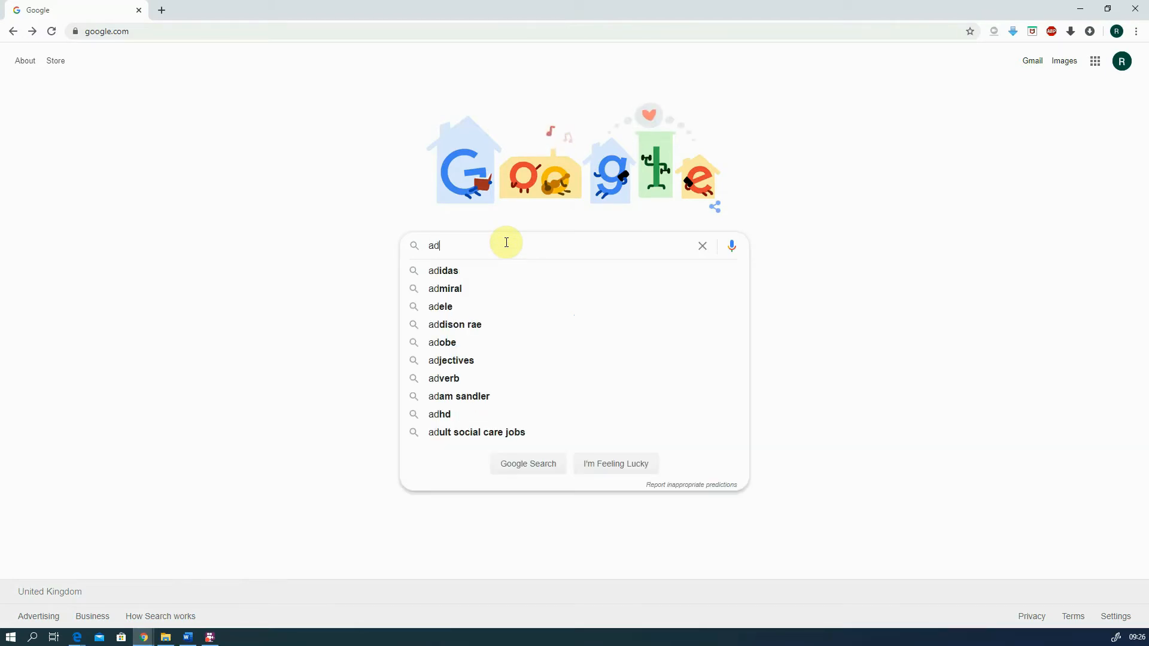
{"action": "type", "text": "ul admission"}
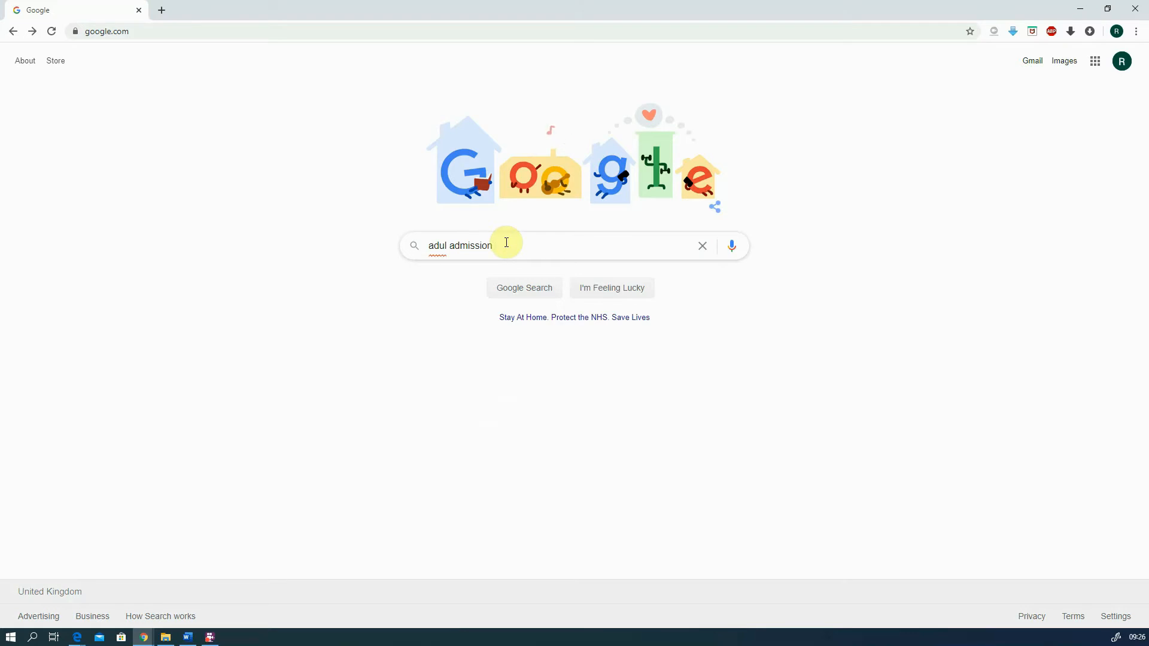
{"action": "type", "text": " price Ingleton Waterfalls"}
{"action": "left_click", "coordinate": [520, 249]}
{"action": "key", "text": "BackSpace"}
{"action": "type", "text": "I"}
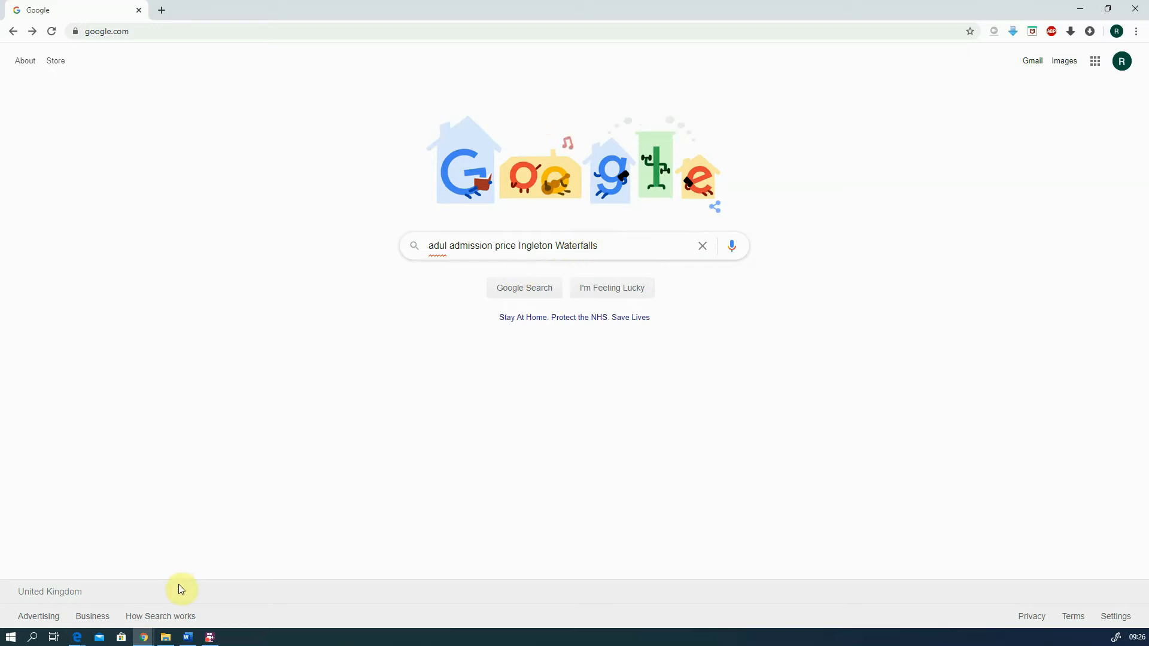
- Check the spelling of "Ingleton Waterfalls" in the question paper against the search keywords, and return to Google
{"action": "mouse_move", "coordinate": [78, 637]}
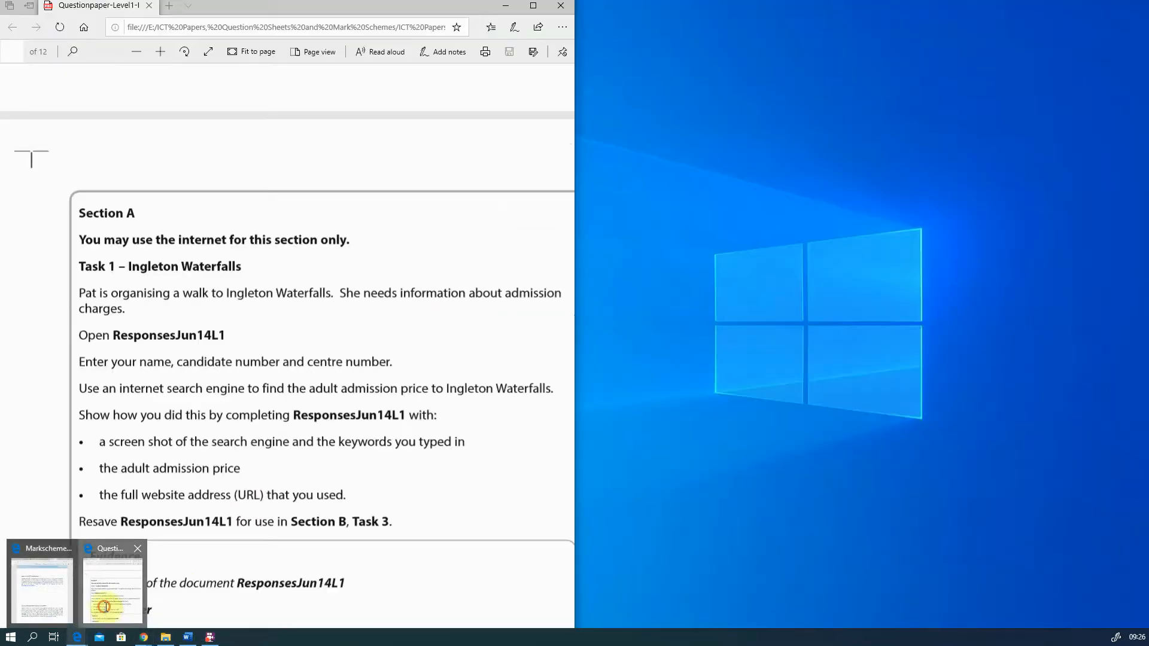
{"action": "left_click", "coordinate": [104, 607]}
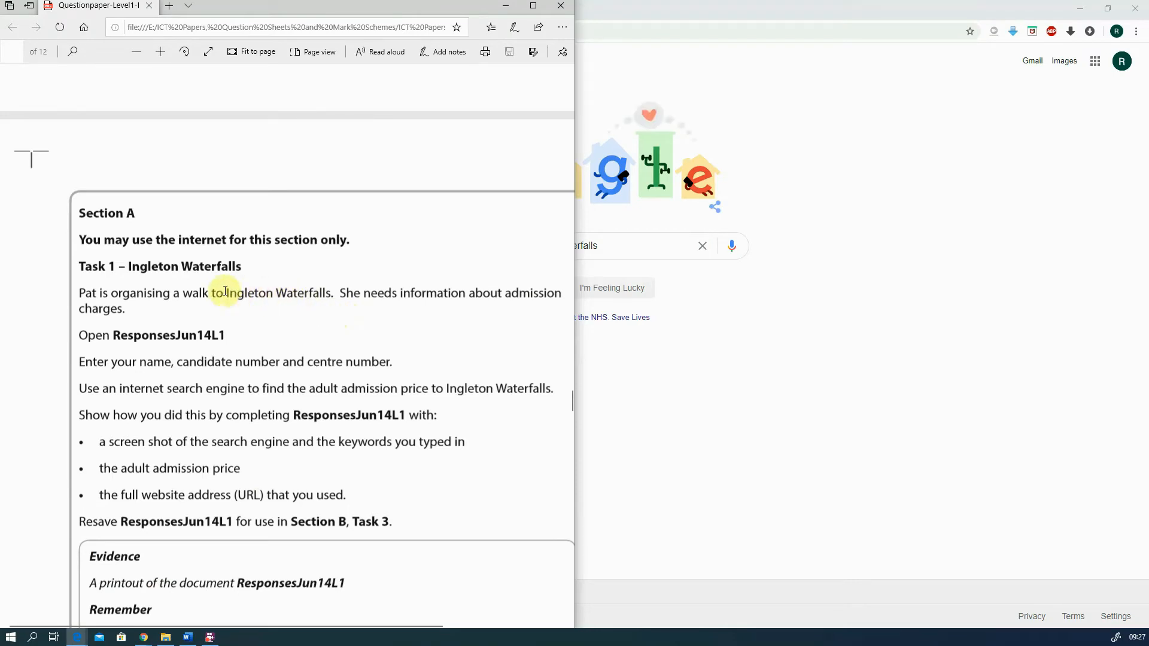
{"action": "left_click_drag", "start_coordinate": [227, 292], "coordinate": [290, 293]}
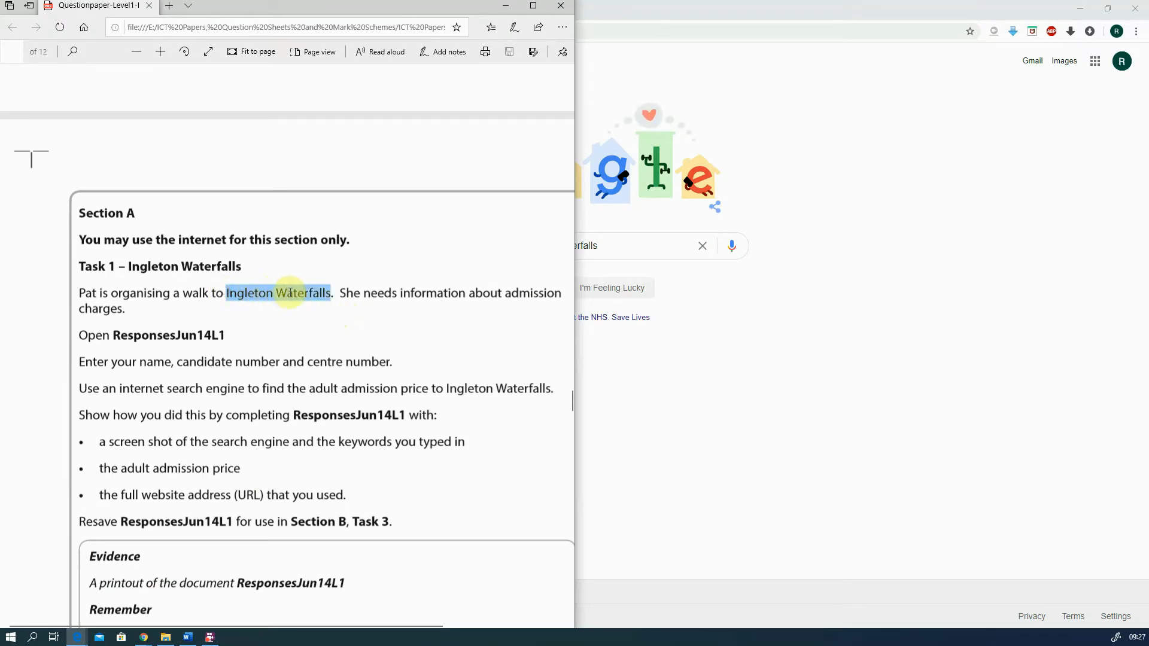
{"action": "left_click", "coordinate": [646, 249]}
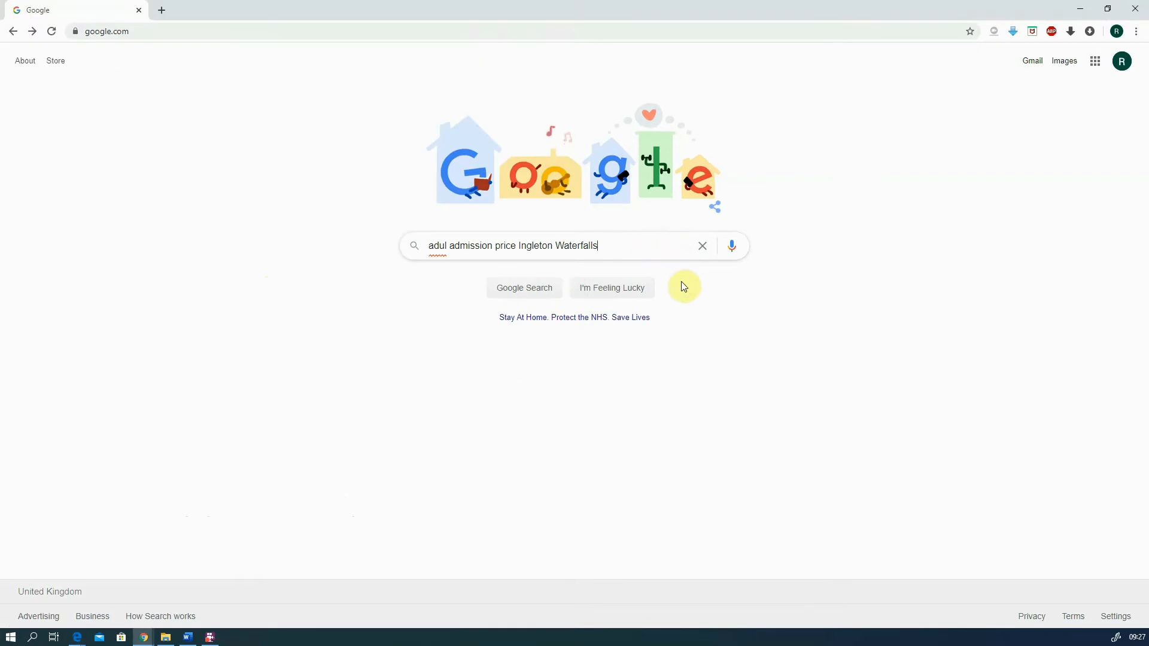
- Correct "adul" to "adult" in the keywords and run the search for "adult admission price Ingleton Waterfalls"
{"action": "left_click", "coordinate": [447, 248]}
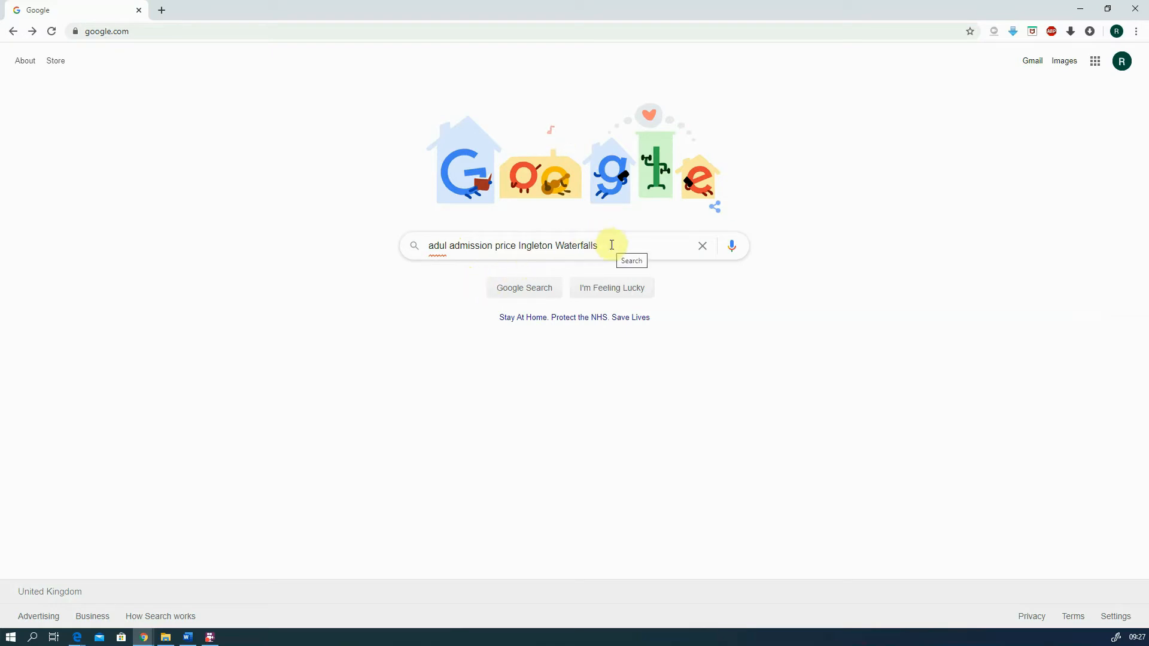
{"action": "right_click", "coordinate": [436, 245]}
{"action": "left_click", "coordinate": [435, 253]}
{"action": "left_click", "coordinate": [445, 246]}
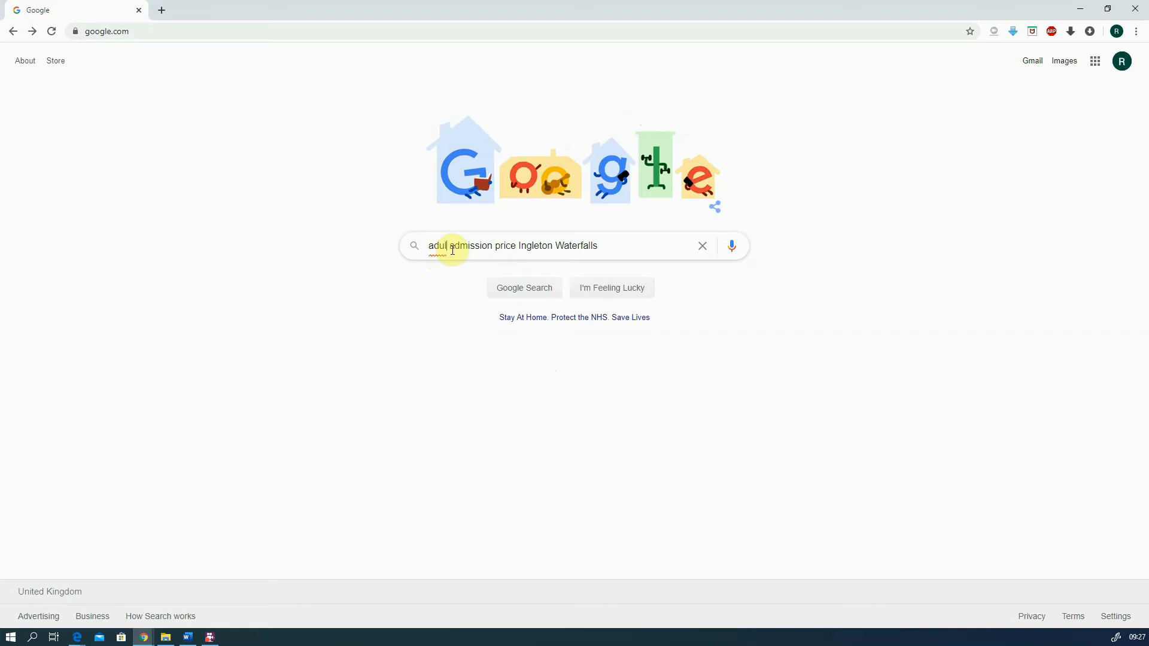
{"action": "type", "text": "t"}
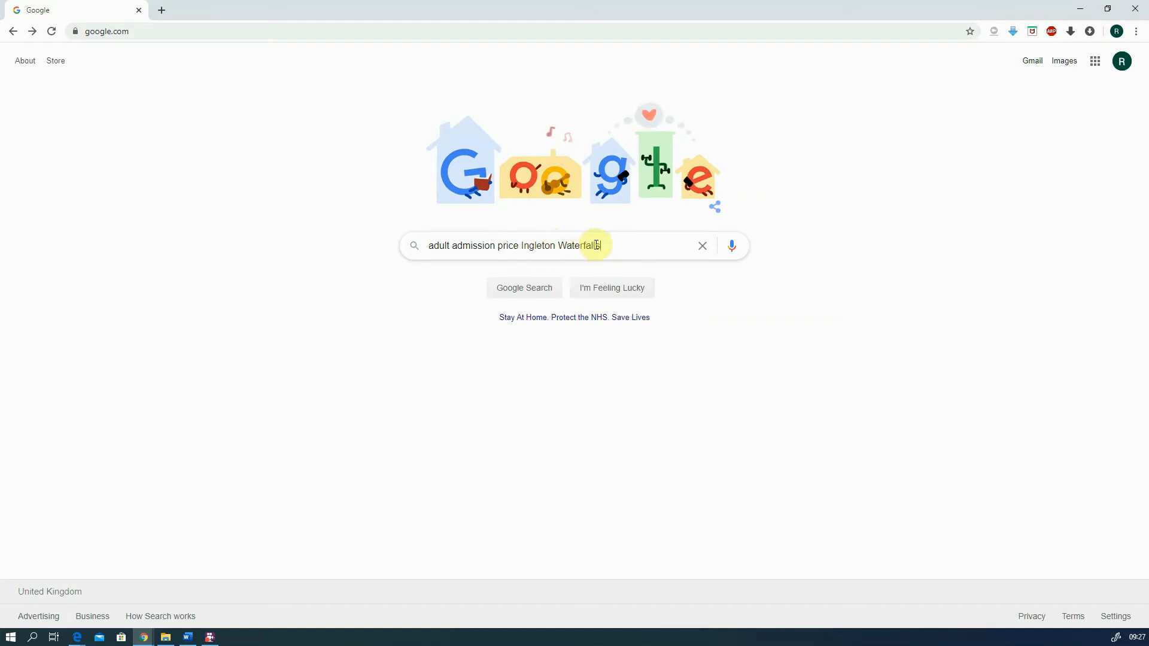
{"action": "left_click", "coordinate": [535, 290]}
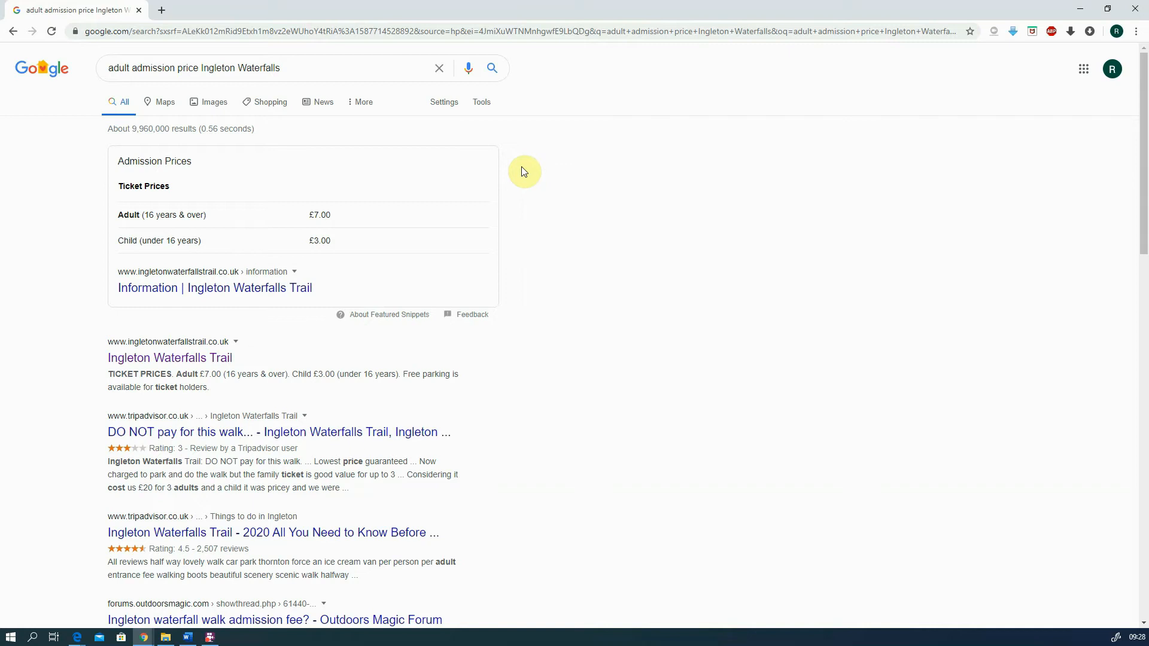
- Switch to Word, maximise ResponsesJun14L1 and paste the screenshot of the Google search directly below the italic paste instruction
{"action": "left_click", "coordinate": [193, 642]}
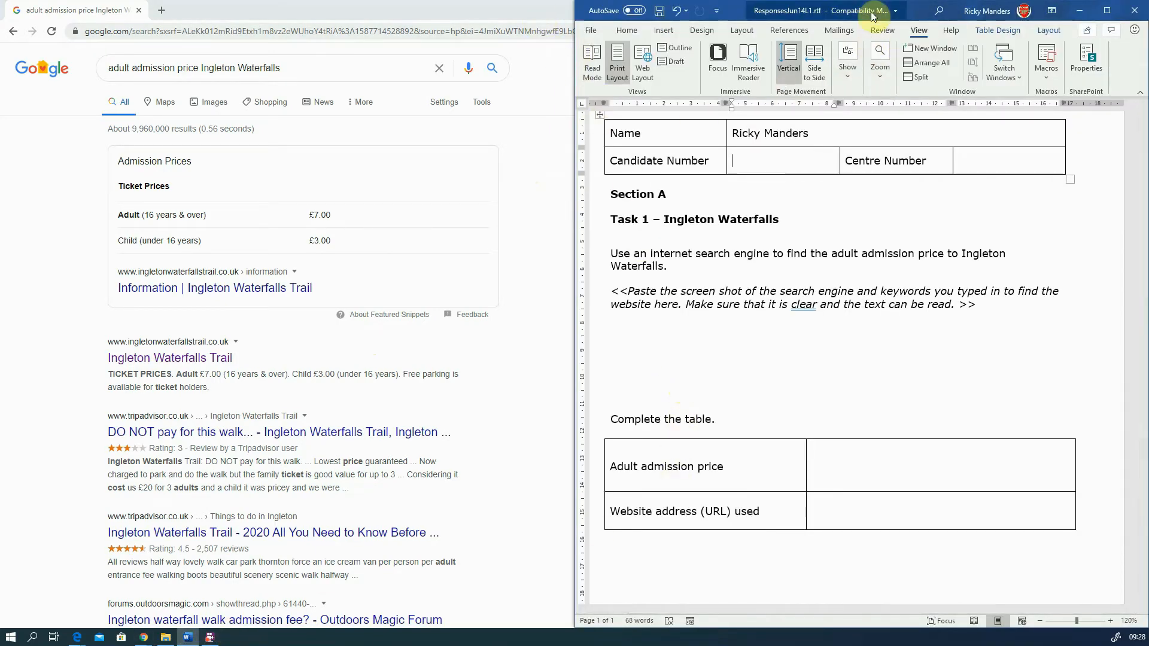
{"action": "double_click", "coordinate": [917, 13]}
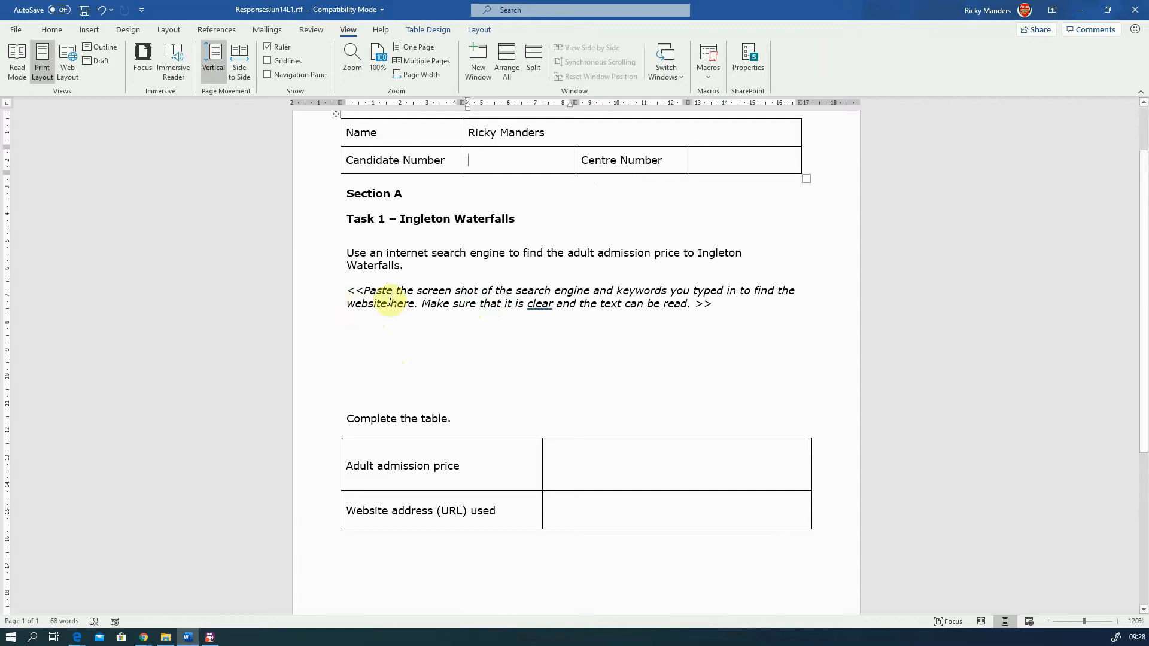
{"action": "left_click", "coordinate": [363, 323]}
{"action": "left_click", "coordinate": [349, 317]}
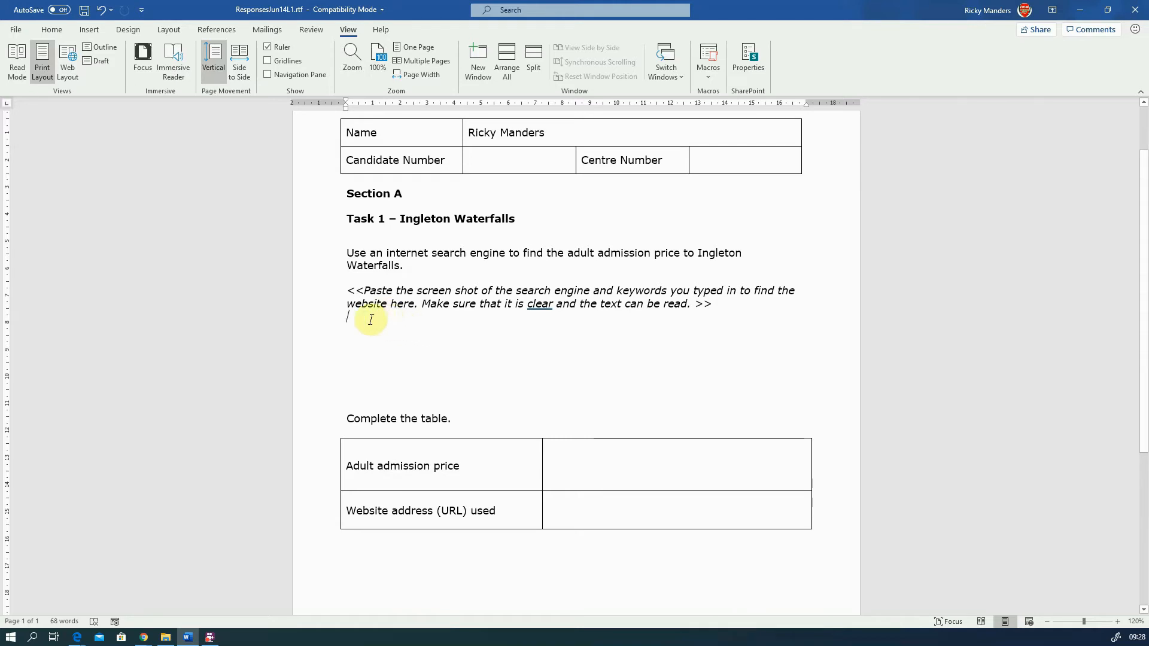
{"action": "key", "text": "ctrl+v"}
{"action": "scroll", "coordinate": [539, 370], "scroll_direction": "down", "scroll_amount": 1}
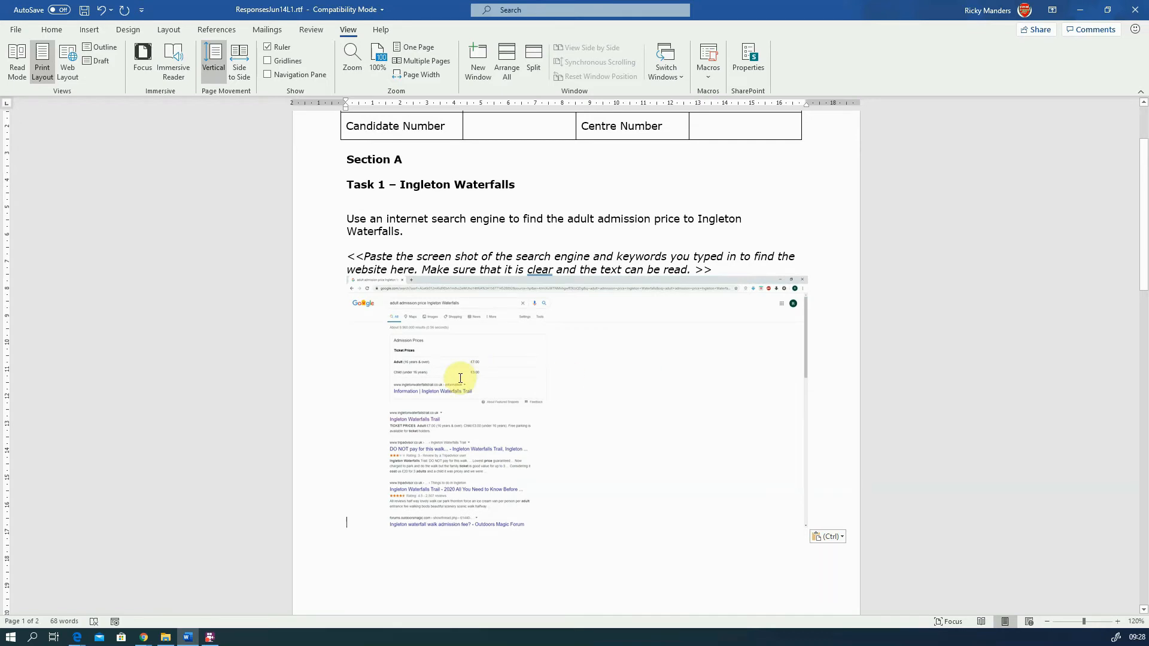
{"action": "scroll", "coordinate": [460, 378], "scroll_direction": "down", "scroll_amount": 1}
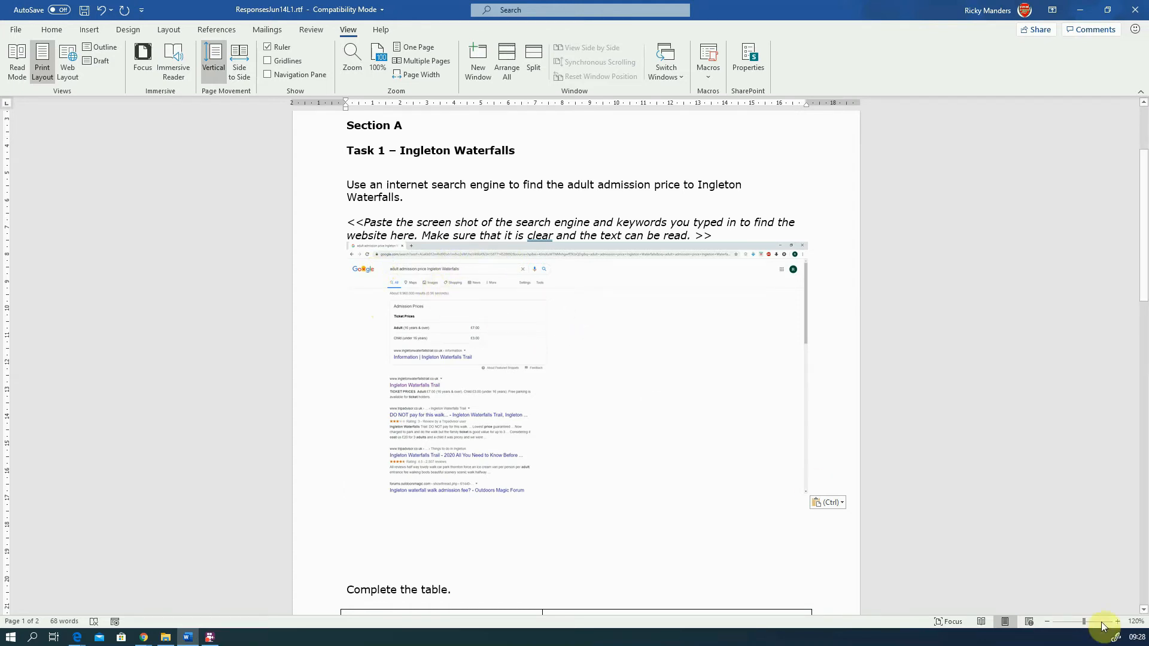
- Examine the pasted Google screenshot at high magnification for legible keywords and text, and return the document to 120% zoom
{"action": "left_click_drag", "start_coordinate": [1088, 622], "coordinate": [1104, 623]}
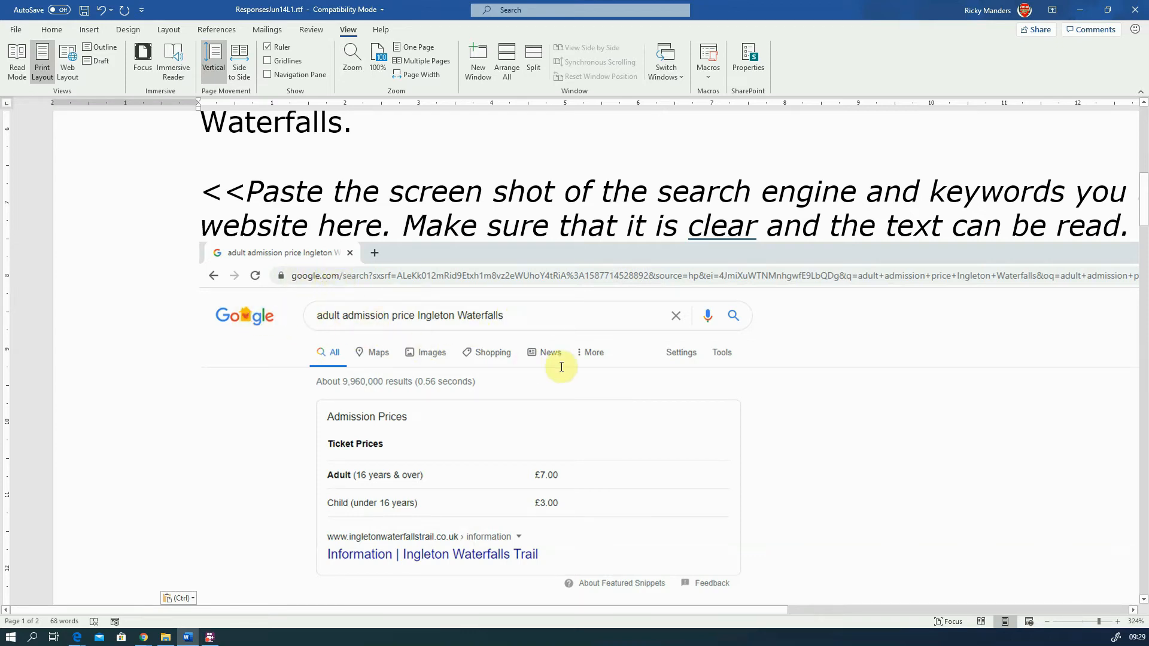
{"action": "scroll", "coordinate": [562, 367], "scroll_direction": "down", "scroll_amount": 8}
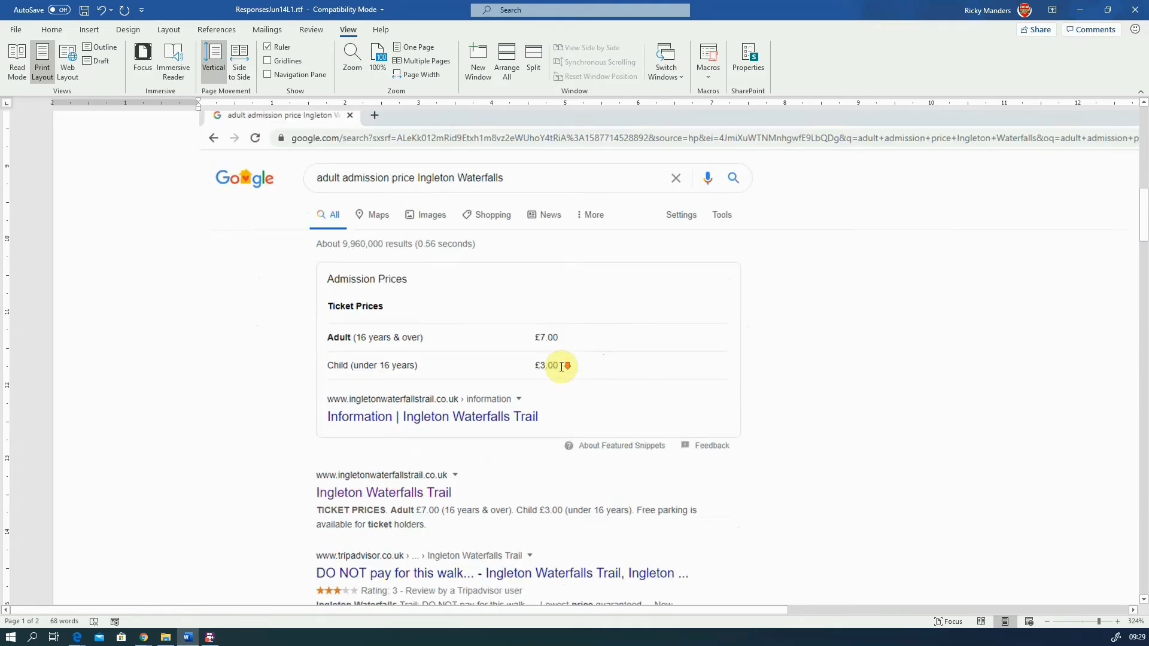
{"action": "scroll", "coordinate": [561, 367], "scroll_direction": "up", "scroll_amount": 5}
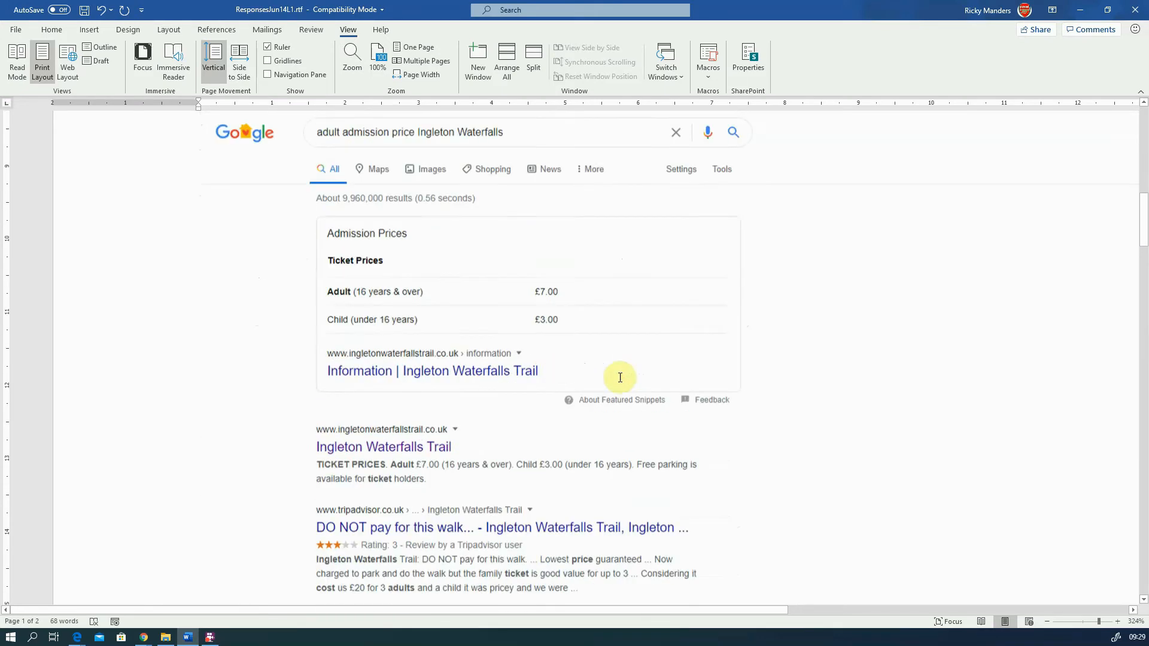
{"action": "left_click_drag", "start_coordinate": [1096, 621], "coordinate": [1084, 623]}
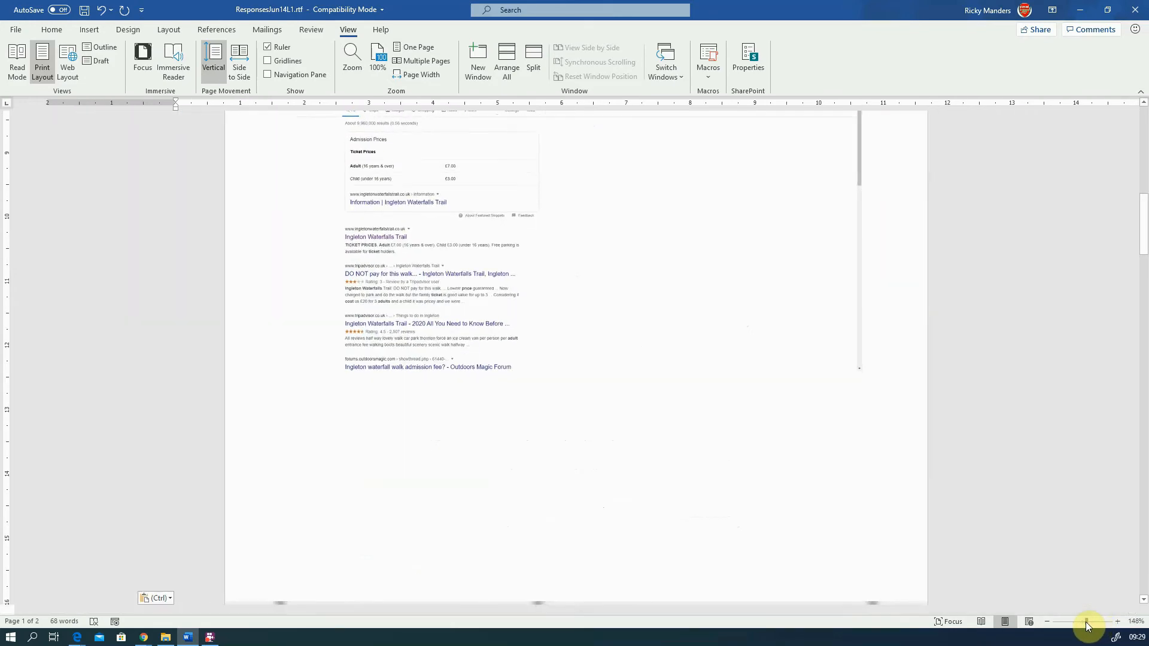
{"action": "scroll", "coordinate": [721, 419], "scroll_direction": "down", "scroll_amount": 2}
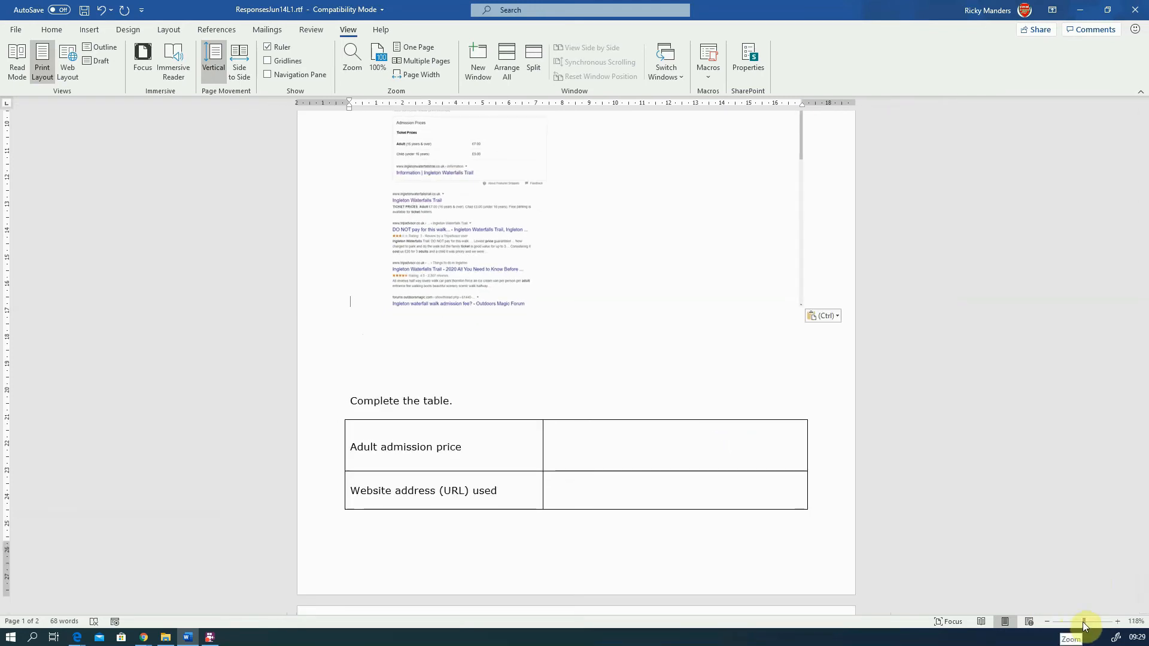
{"action": "left_click", "coordinate": [1117, 623]}
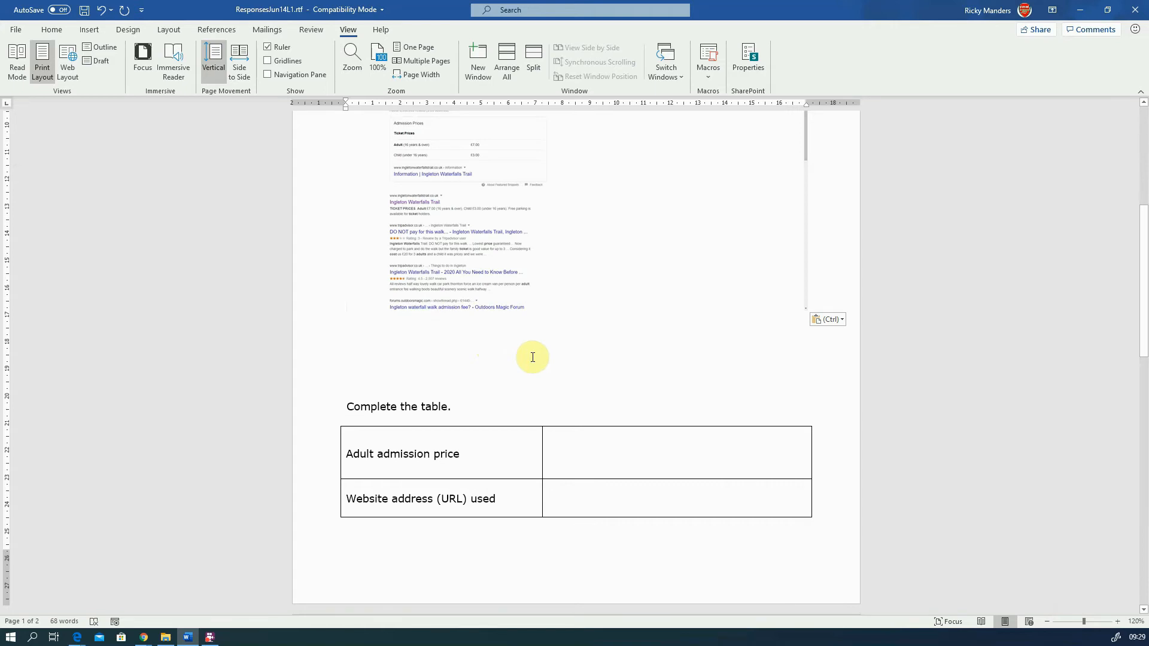
{"action": "scroll", "coordinate": [533, 357], "scroll_direction": "up", "scroll_amount": 7, "text": "ctrl"}
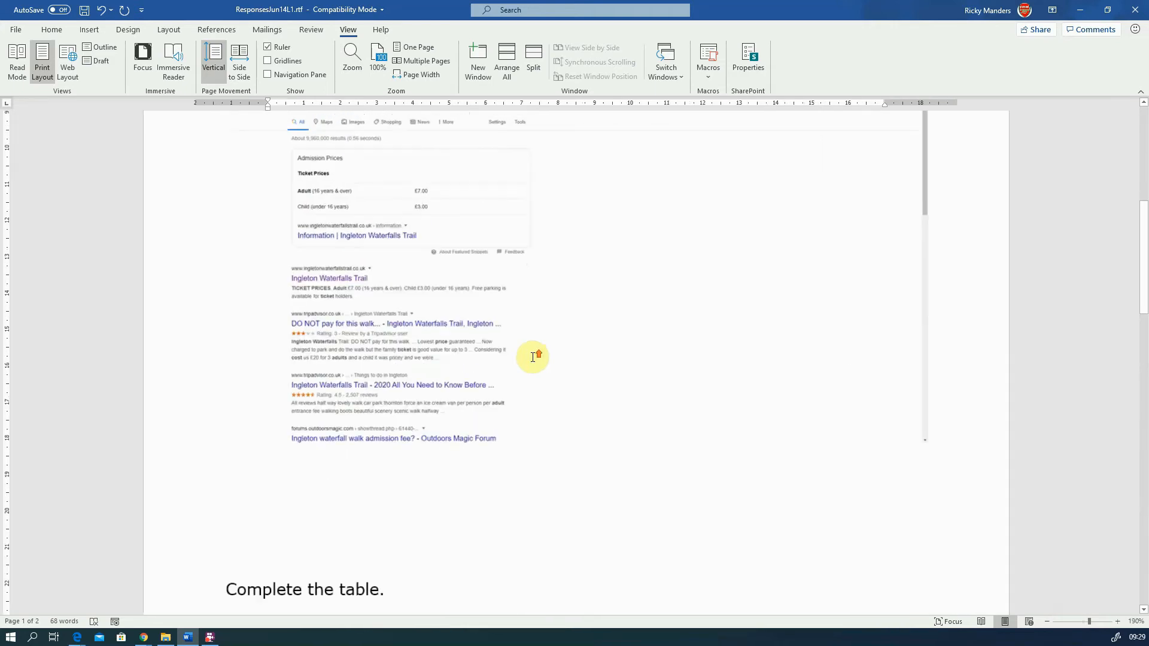
{"action": "scroll", "coordinate": [533, 358], "scroll_direction": "down", "scroll_amount": 6, "text": "ctrl"}
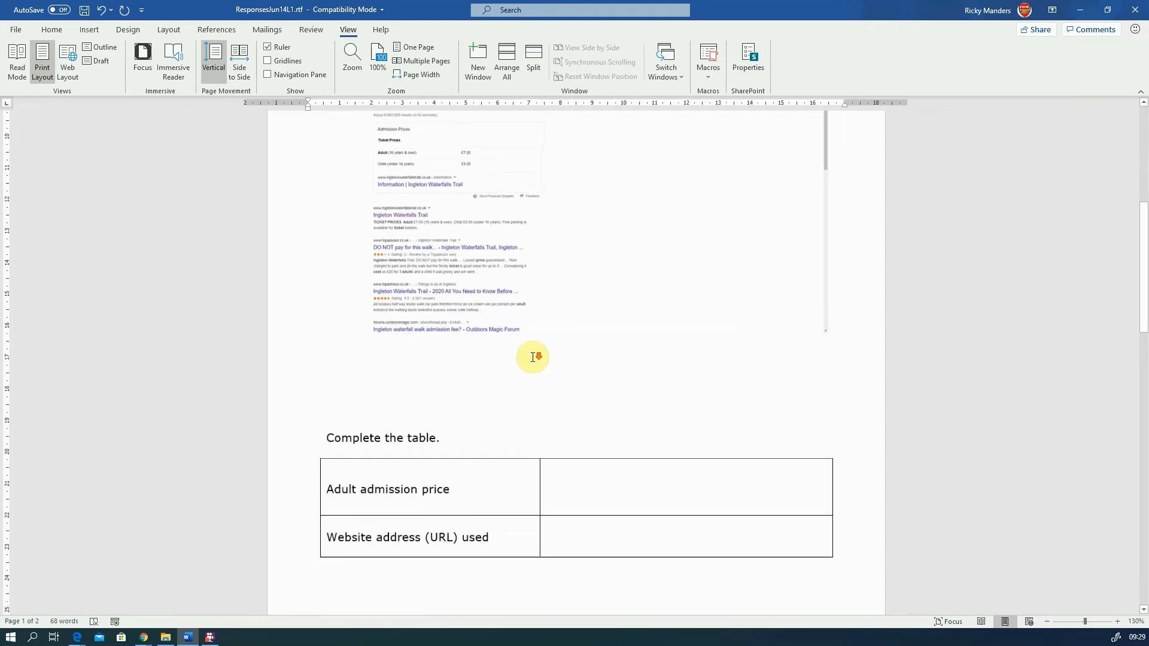
{"action": "scroll", "coordinate": [533, 358], "scroll_direction": "down", "scroll_amount": 1, "text": "ctrl"}
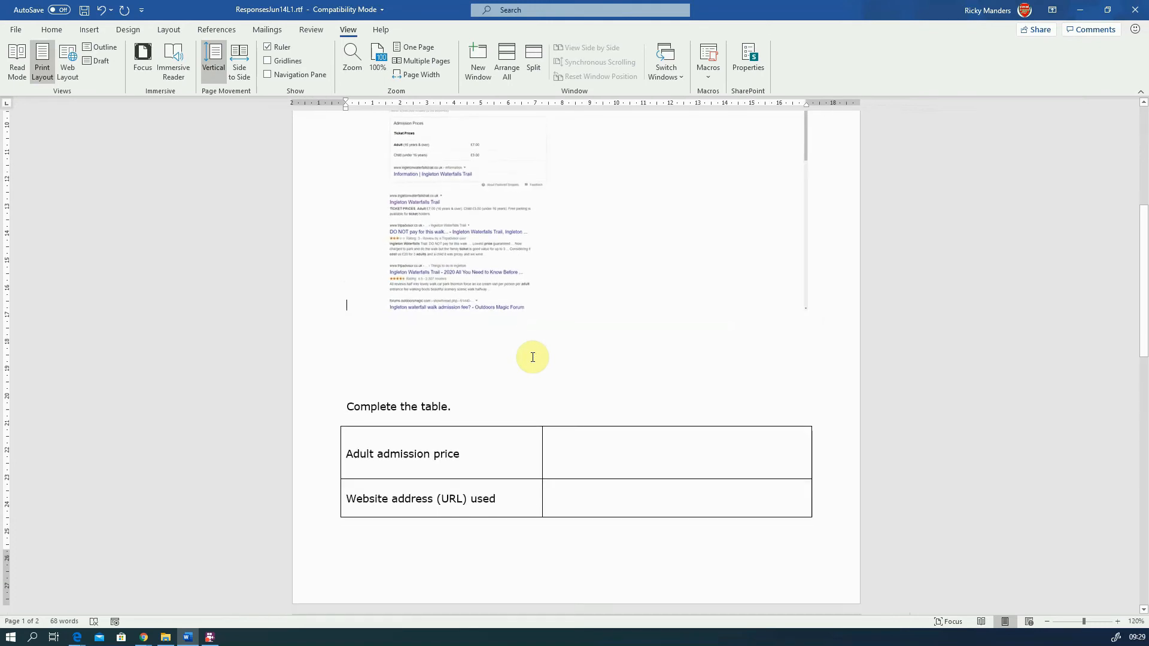
{"action": "scroll", "coordinate": [532, 357], "scroll_direction": "up", "scroll_amount": 2}
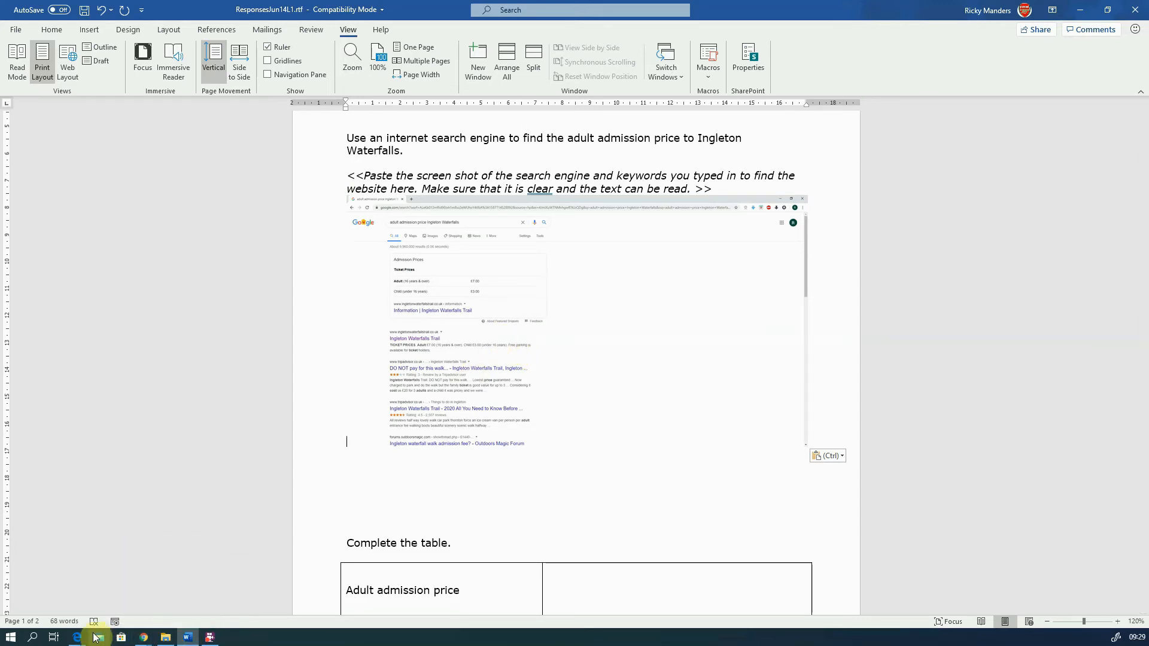
- Re-read the Task 1 evidence requirements in the question paper, and compare them with the screenshot and the table in ResponsesJun14L1
{"action": "mouse_move", "coordinate": [76, 637]}
{"action": "left_click", "coordinate": [117, 581]}
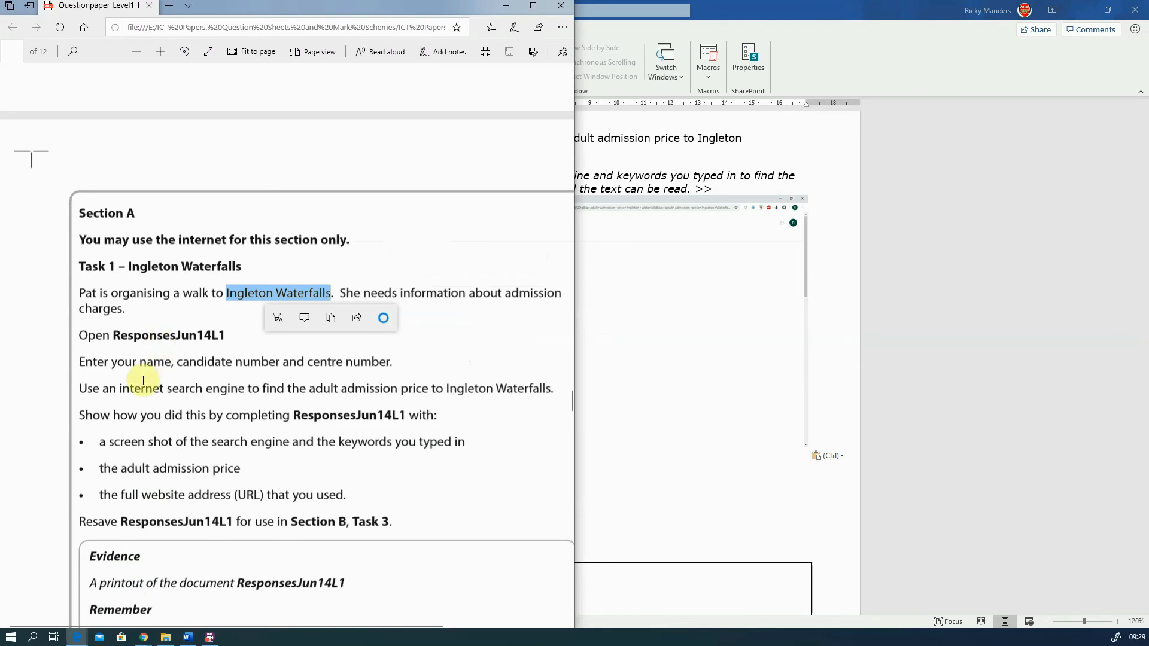
{"action": "left_click", "coordinate": [147, 364]}
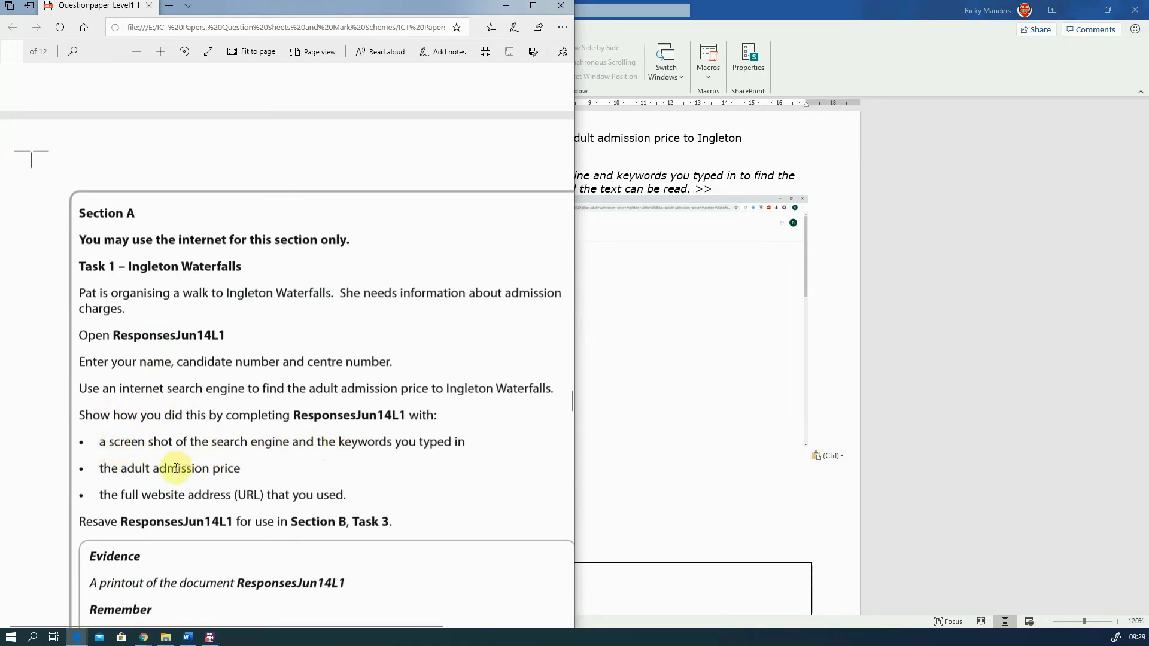
{"action": "left_click", "coordinate": [824, 372]}
{"action": "scroll", "coordinate": [610, 366], "scroll_direction": "down", "scroll_amount": 3}
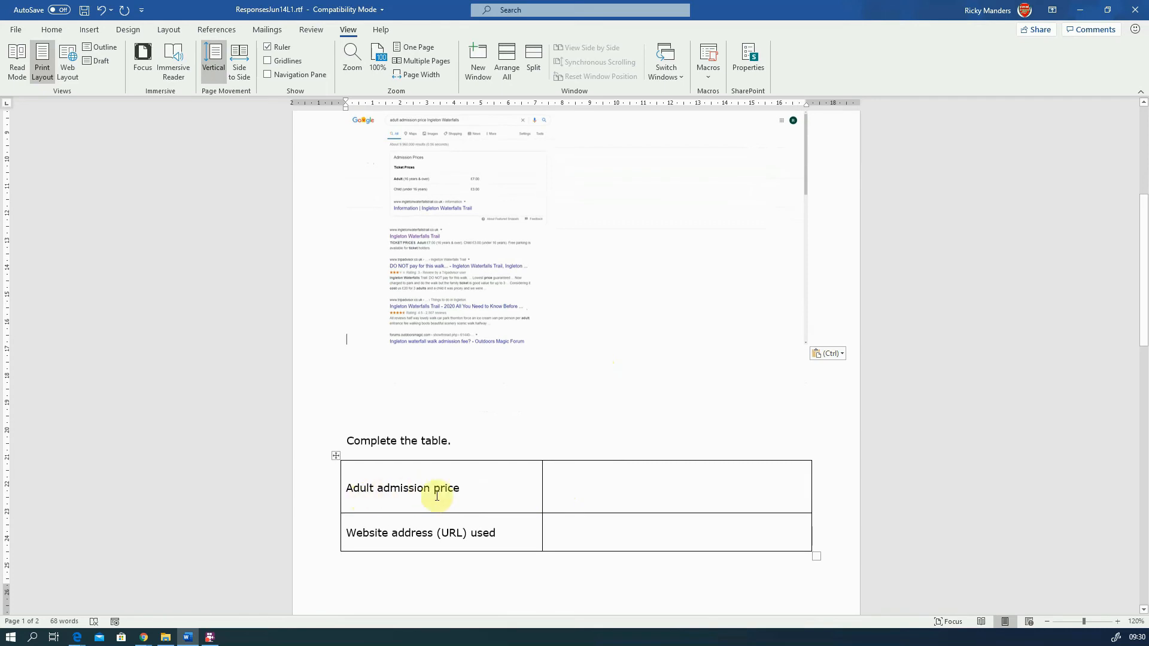
{"action": "left_click", "coordinate": [567, 496]}
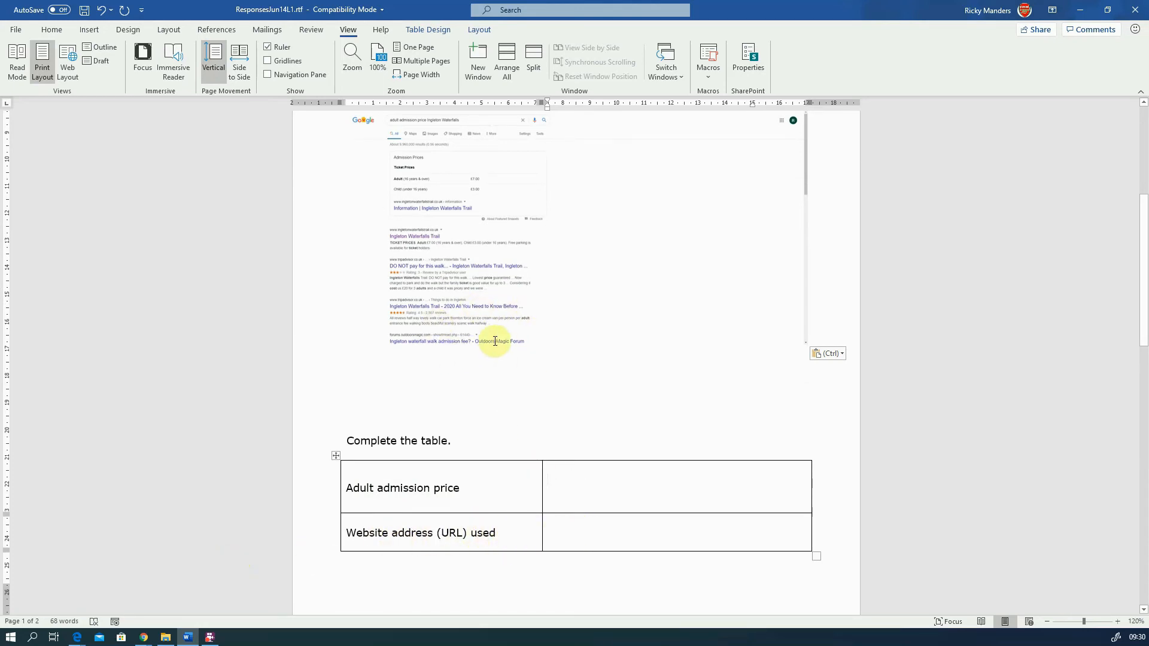
{"action": "scroll", "coordinate": [498, 341], "scroll_direction": "up", "scroll_amount": 2}
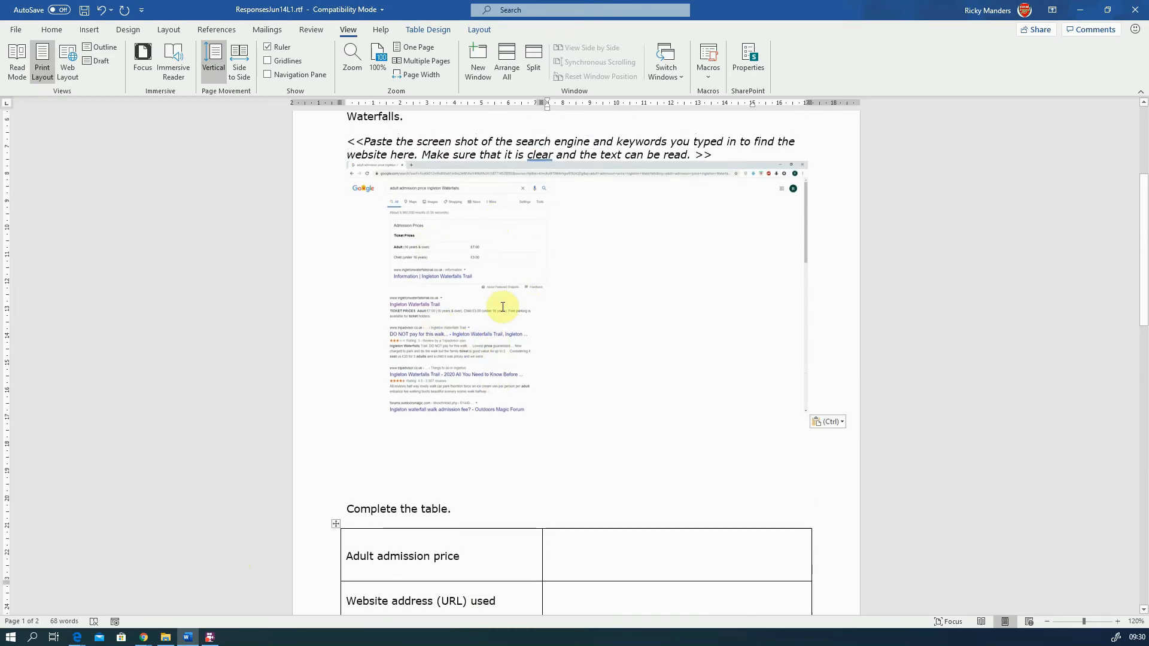
{"action": "left_click", "coordinate": [500, 306]}
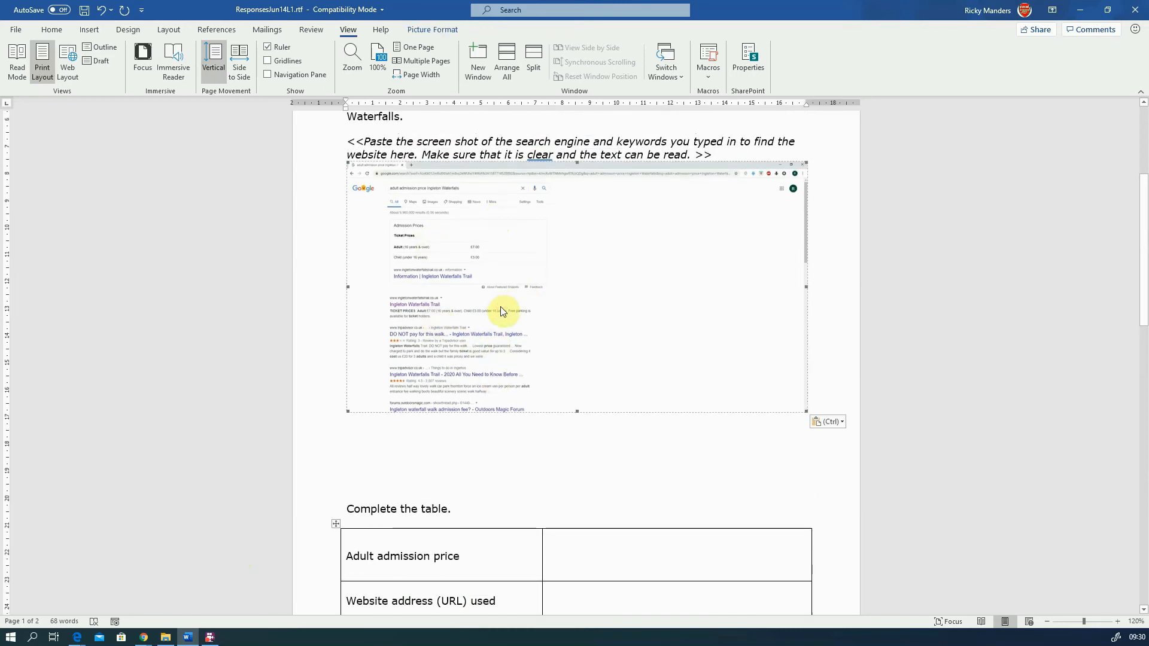
{"action": "left_click", "coordinate": [465, 439]}
{"action": "scroll", "coordinate": [459, 440], "scroll_direction": "down", "scroll_amount": 3}
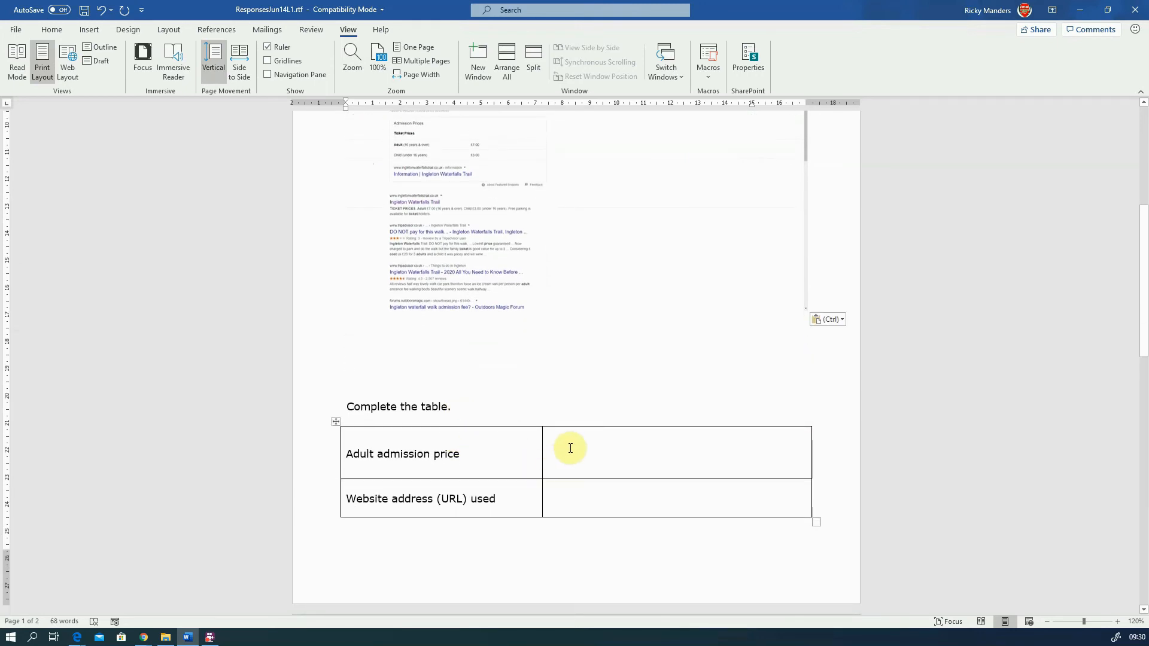
- Switch to the search results in Chrome, open the "Information | Ingleton Waterfalls Trail" page and find its Admission Prices section
{"action": "left_click", "coordinate": [144, 638]}
{"action": "left_click", "coordinate": [149, 603]}
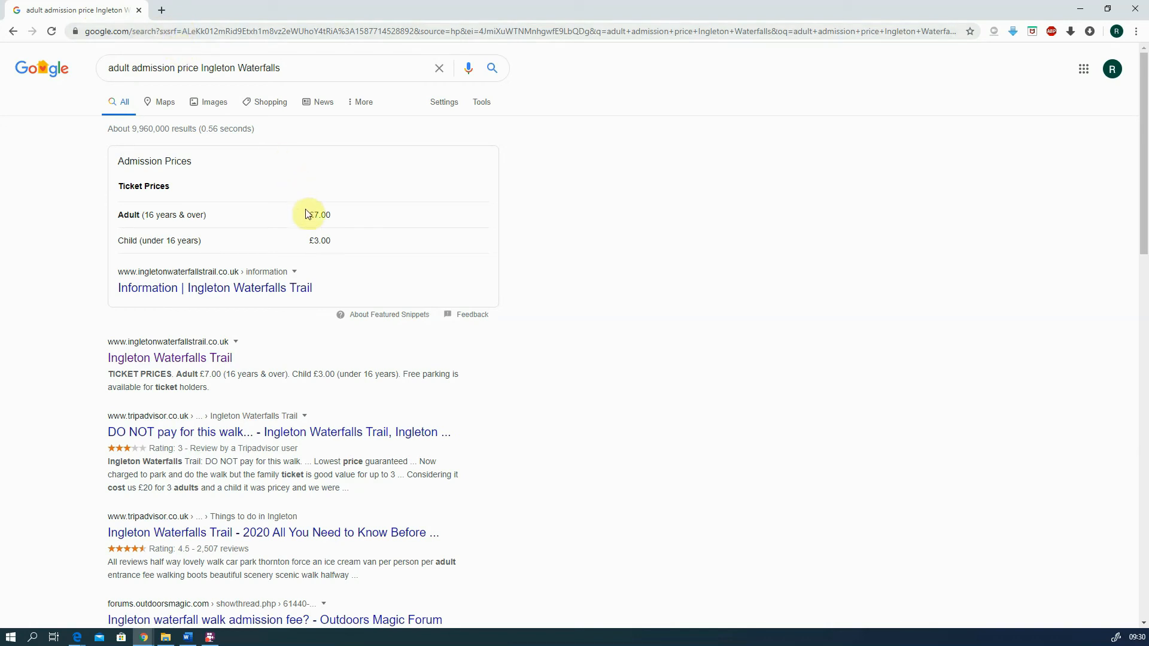
{"action": "left_click", "coordinate": [181, 290]}
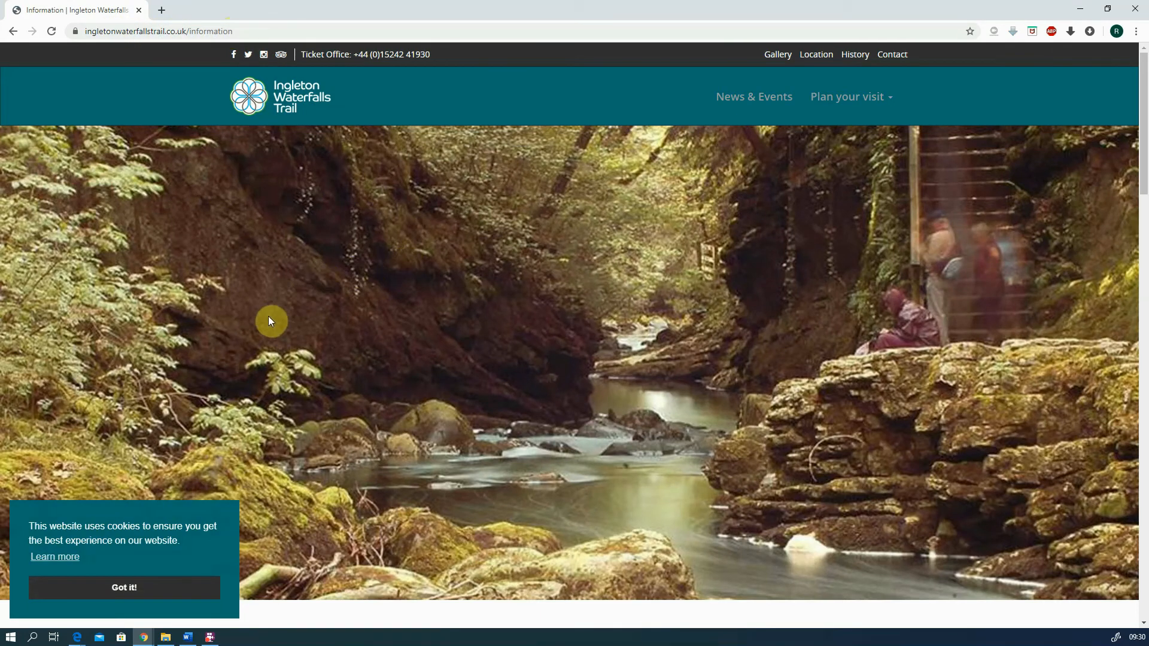
{"action": "scroll", "coordinate": [261, 339], "scroll_direction": "down", "scroll_amount": 1}
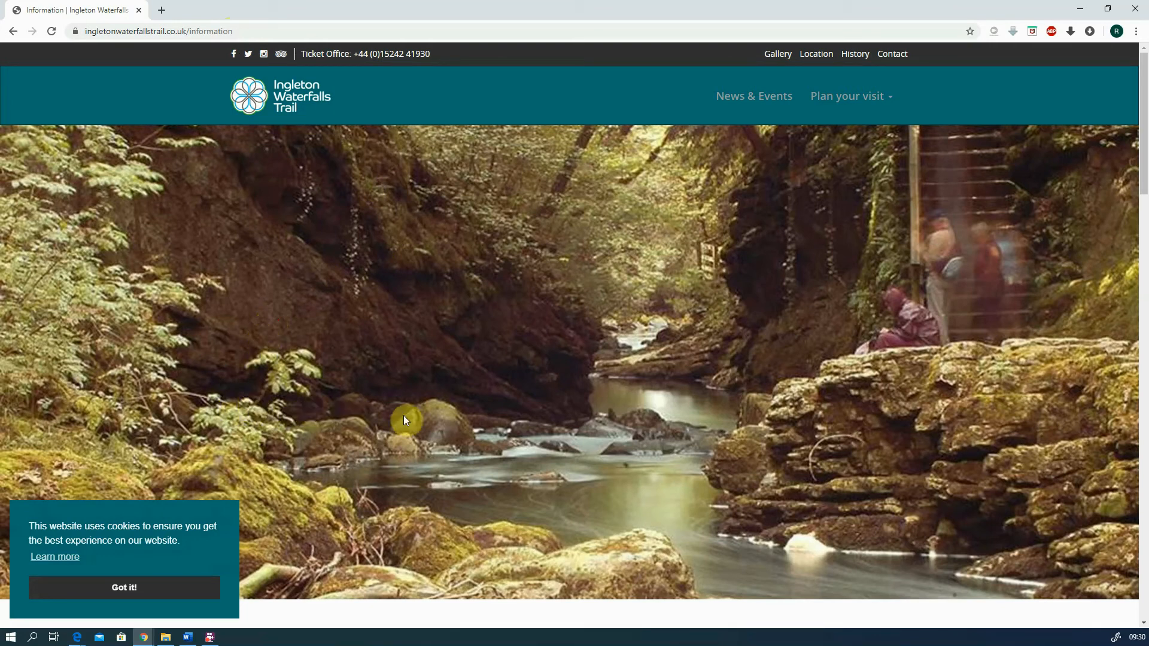
{"action": "scroll", "coordinate": [405, 418], "scroll_direction": "down", "scroll_amount": 10}
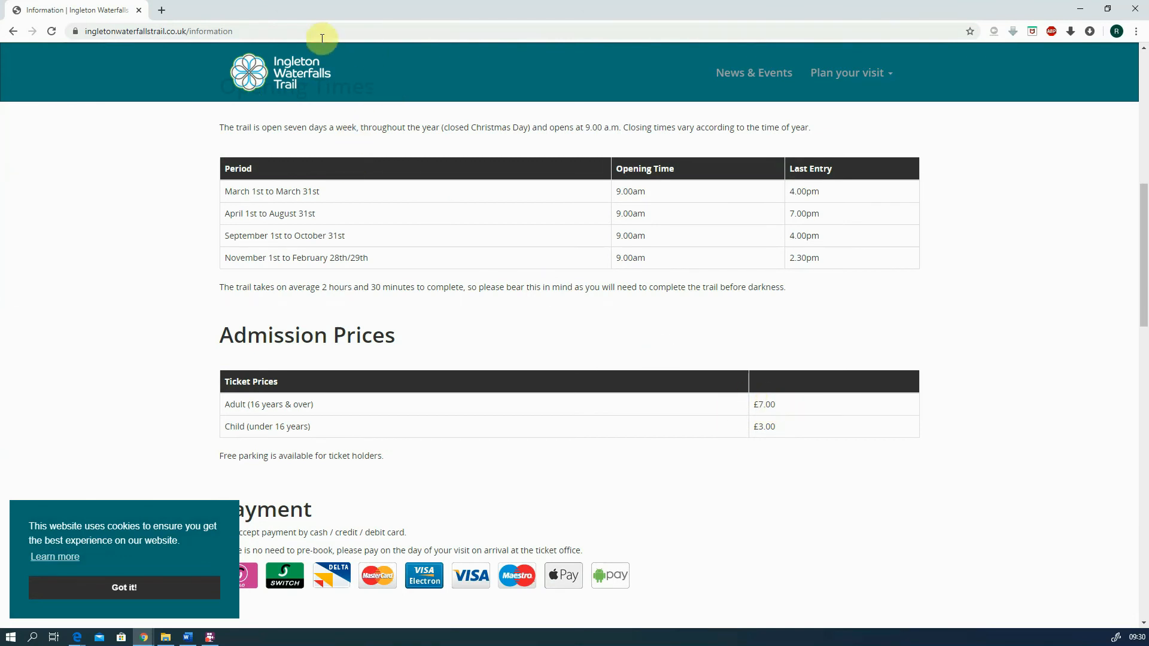
- Copy the full web address of the Ingleton Waterfalls Trail information page and switch to Word
{"action": "left_click_drag", "start_coordinate": [264, 31], "coordinate": [76, 25]}
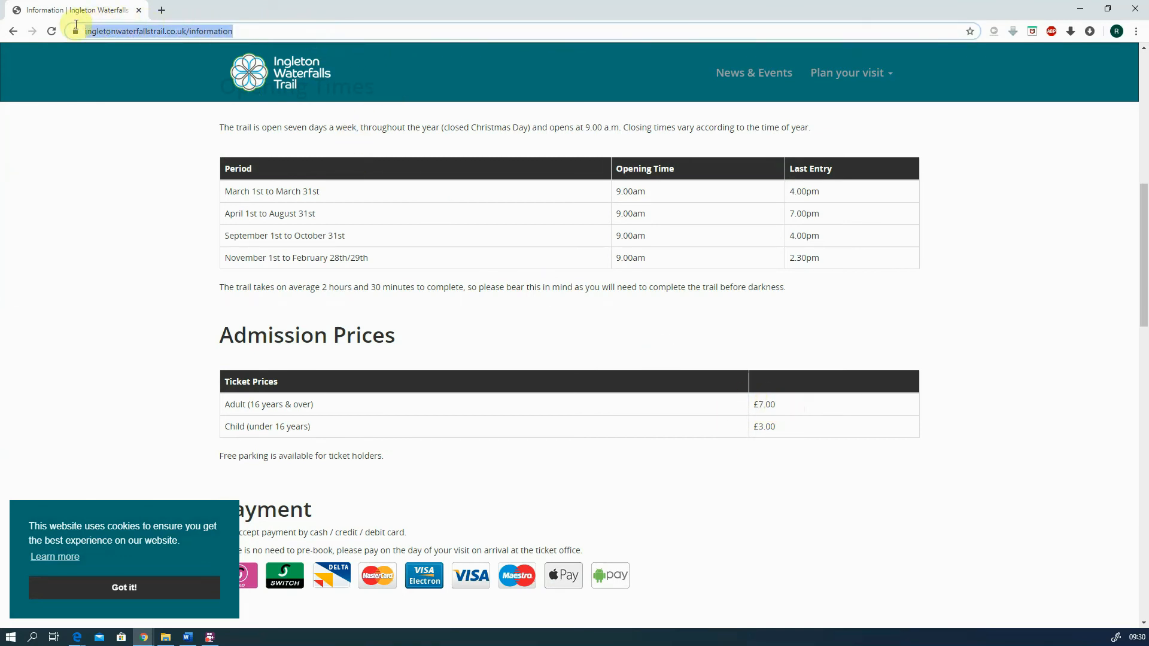
{"action": "right_click", "coordinate": [163, 31]}
{"action": "left_click", "coordinate": [227, 92]}
{"action": "left_click", "coordinate": [188, 636]}
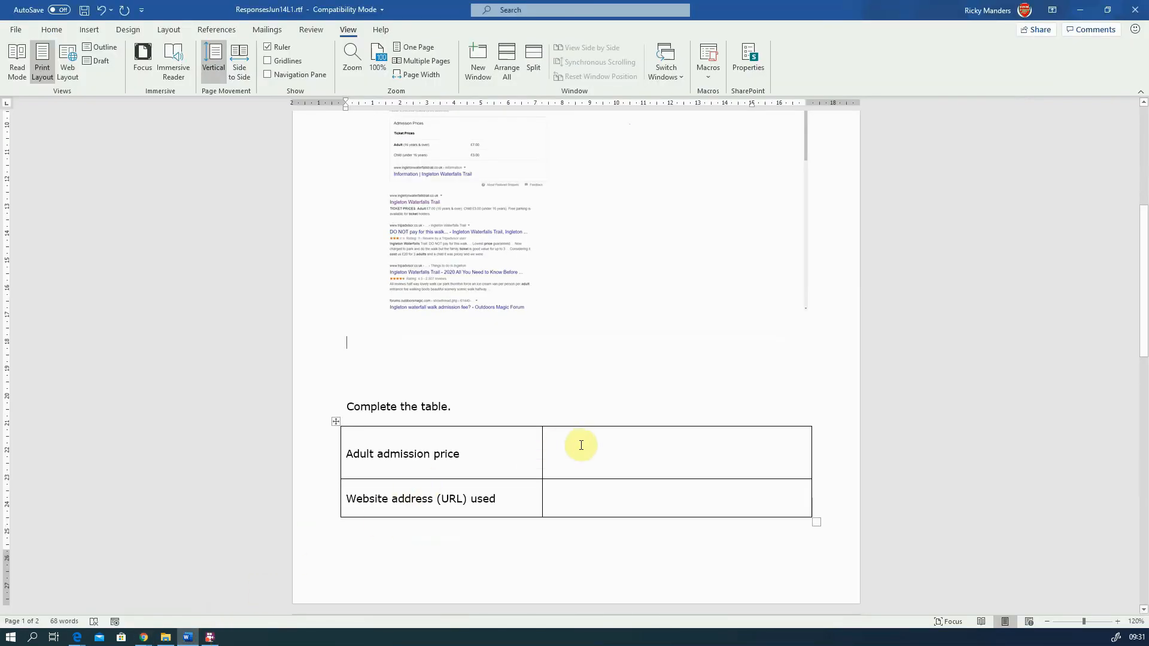
- Paste the copied address as text only beside "Website address (URL) used" and enter £7.00 as the adult admission price
{"action": "left_click", "coordinate": [584, 498]}
{"action": "right_click", "coordinate": [582, 495]}
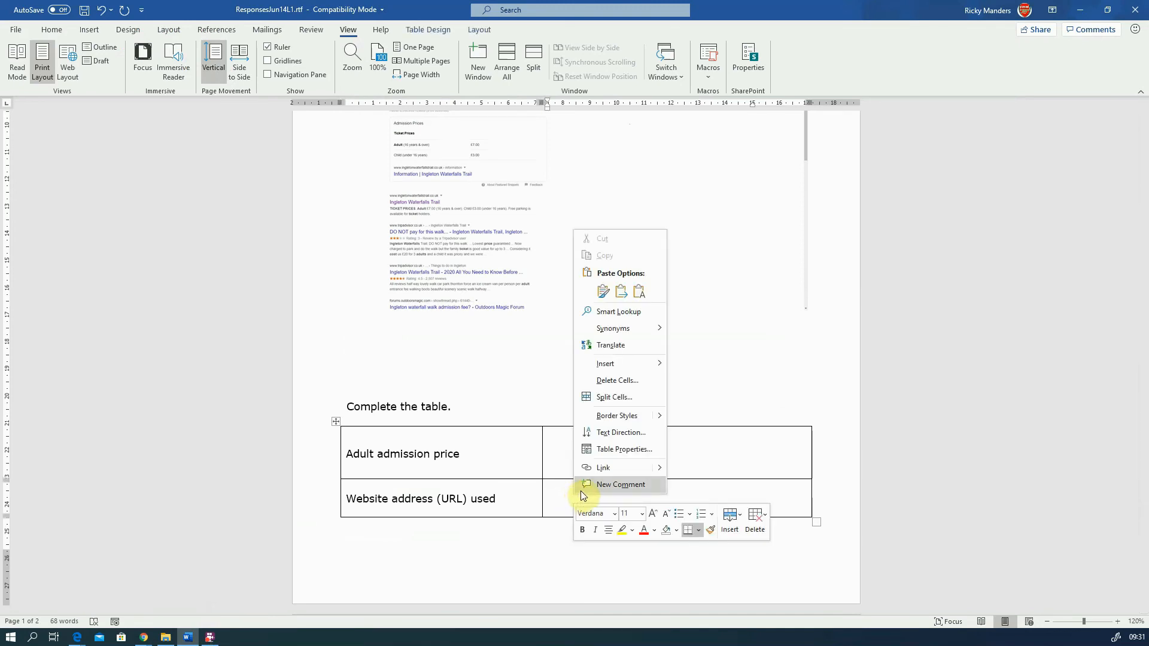
{"action": "left_click", "coordinate": [639, 292]}
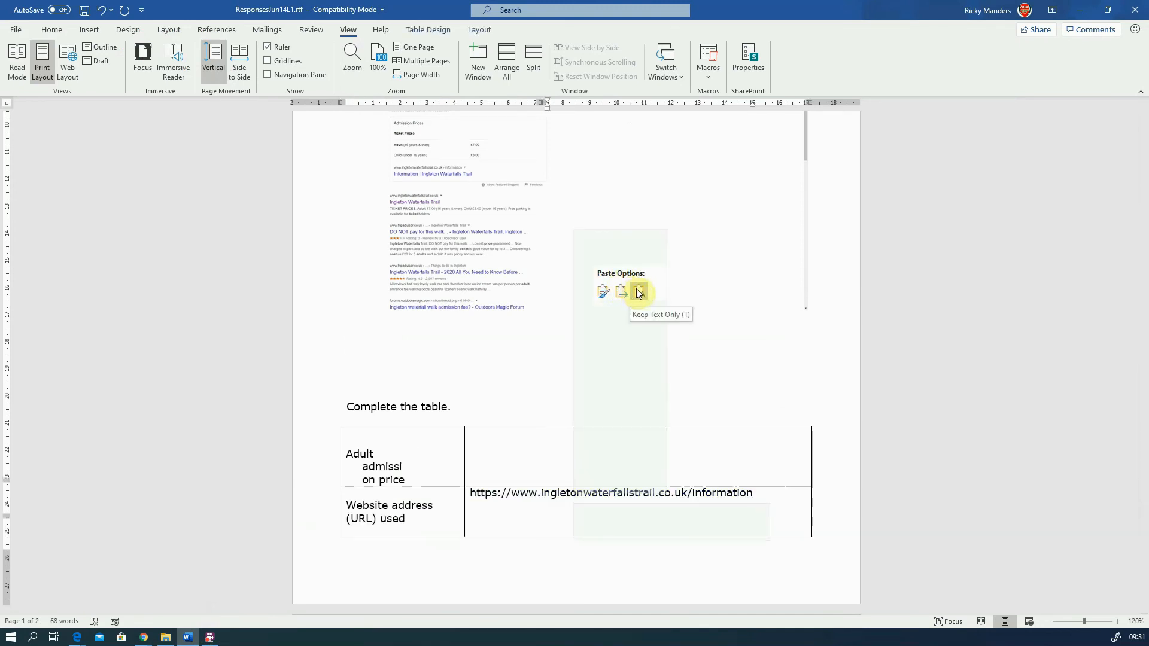
{"action": "left_click", "coordinate": [638, 291]}
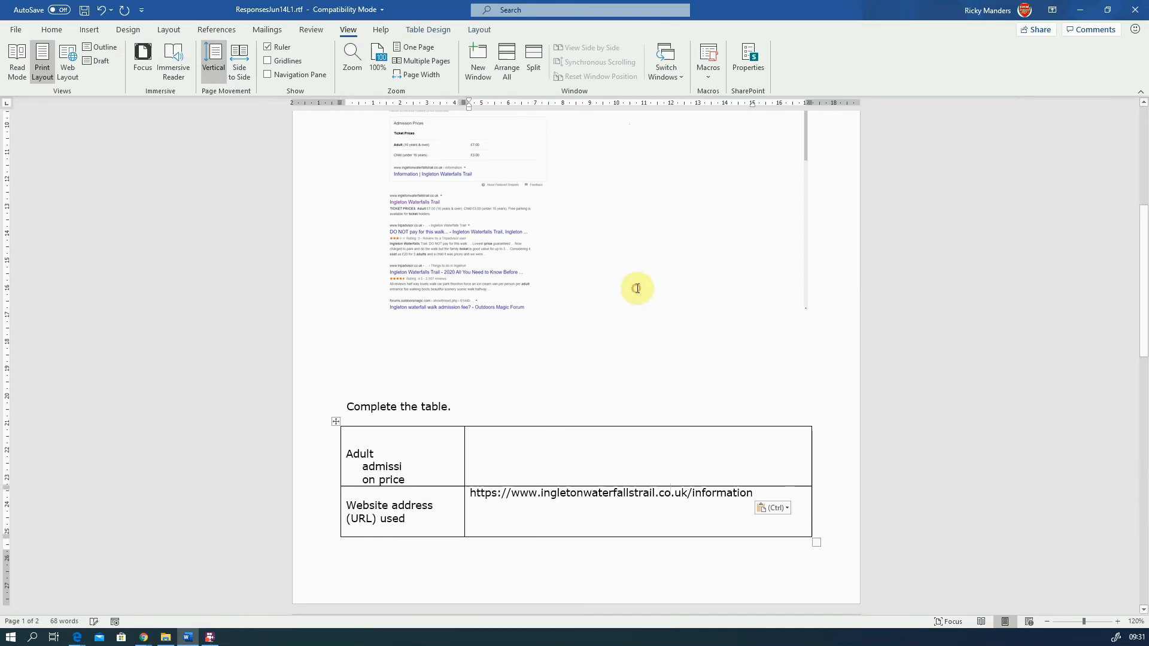
{"action": "left_click", "coordinate": [507, 452]}
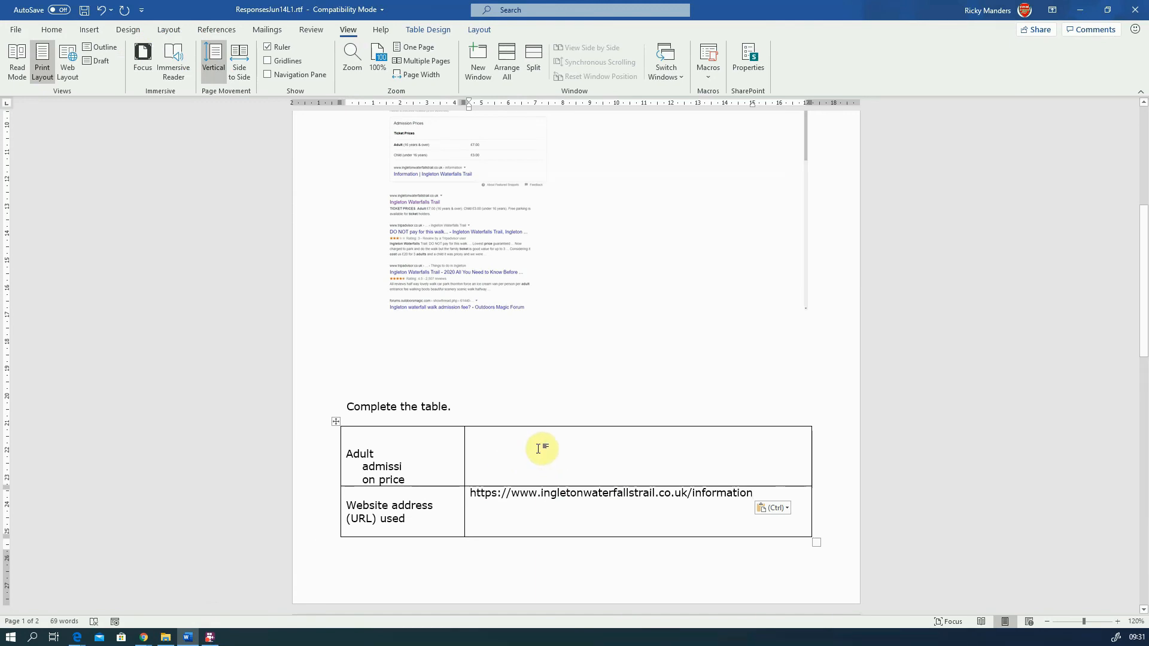
{"action": "type", "text": "£7.00"}
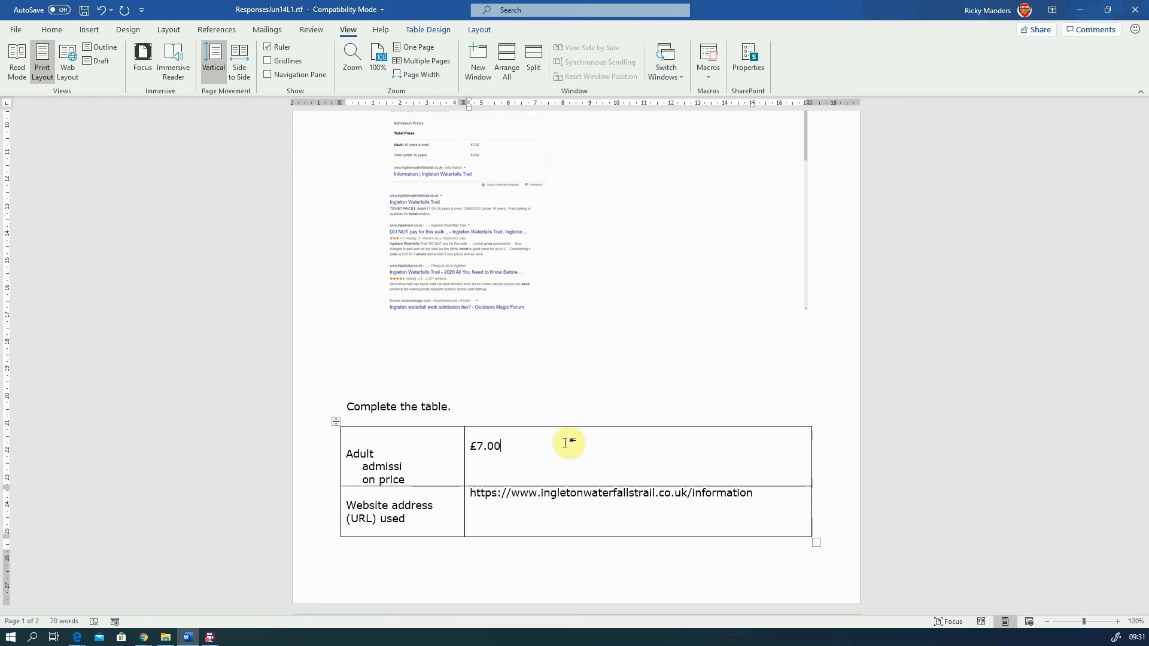
- Review ResponsesJun14L1 from the completed table through page 2 and back up to the candidate details on page 1
{"action": "scroll", "coordinate": [539, 422], "scroll_direction": "down", "scroll_amount": 6}
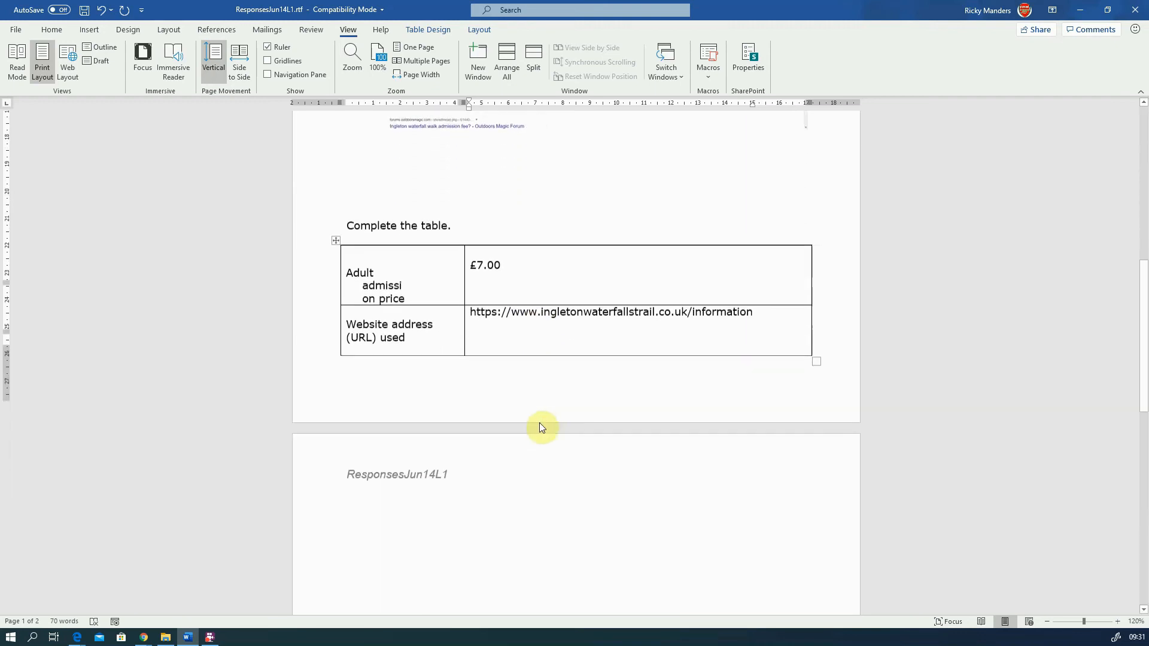
{"action": "scroll", "coordinate": [539, 422], "scroll_direction": "up", "scroll_amount": 2}
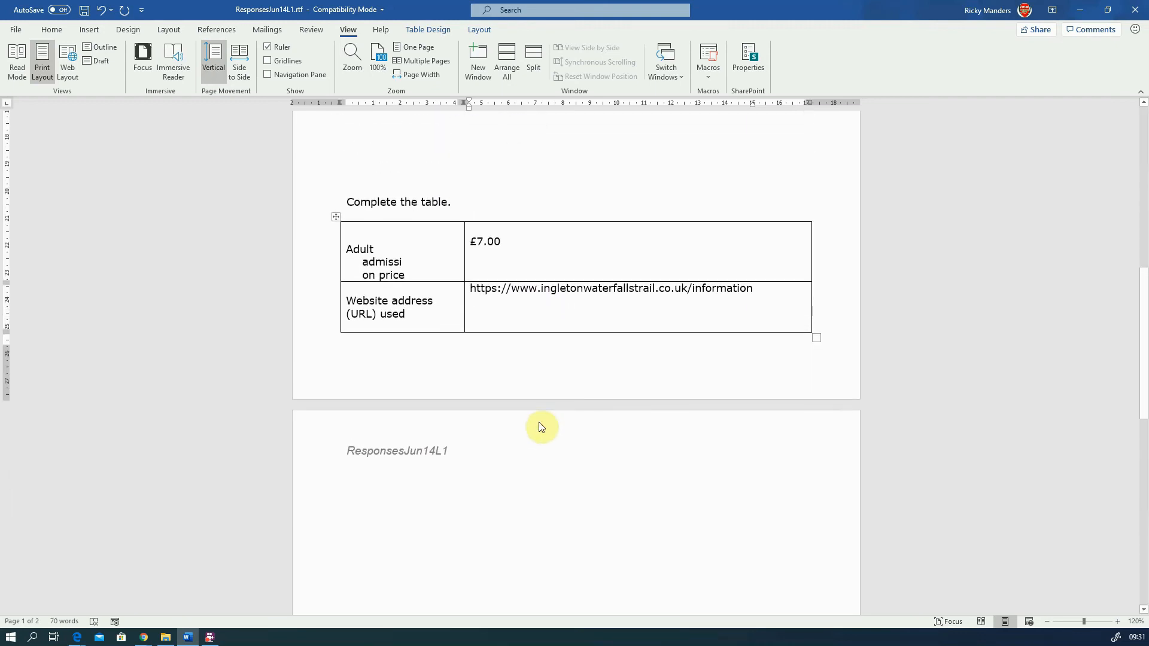
{"action": "scroll", "coordinate": [537, 426], "scroll_direction": "down", "scroll_amount": 5}
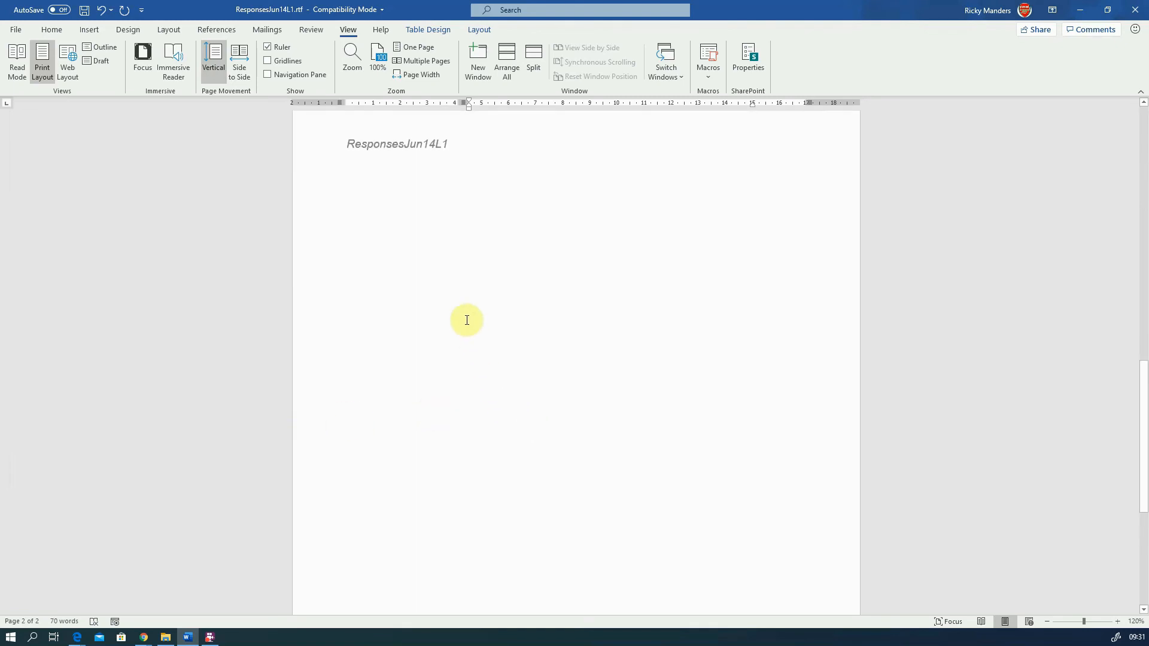
{"action": "scroll", "coordinate": [465, 320], "scroll_direction": "down", "scroll_amount": 1}
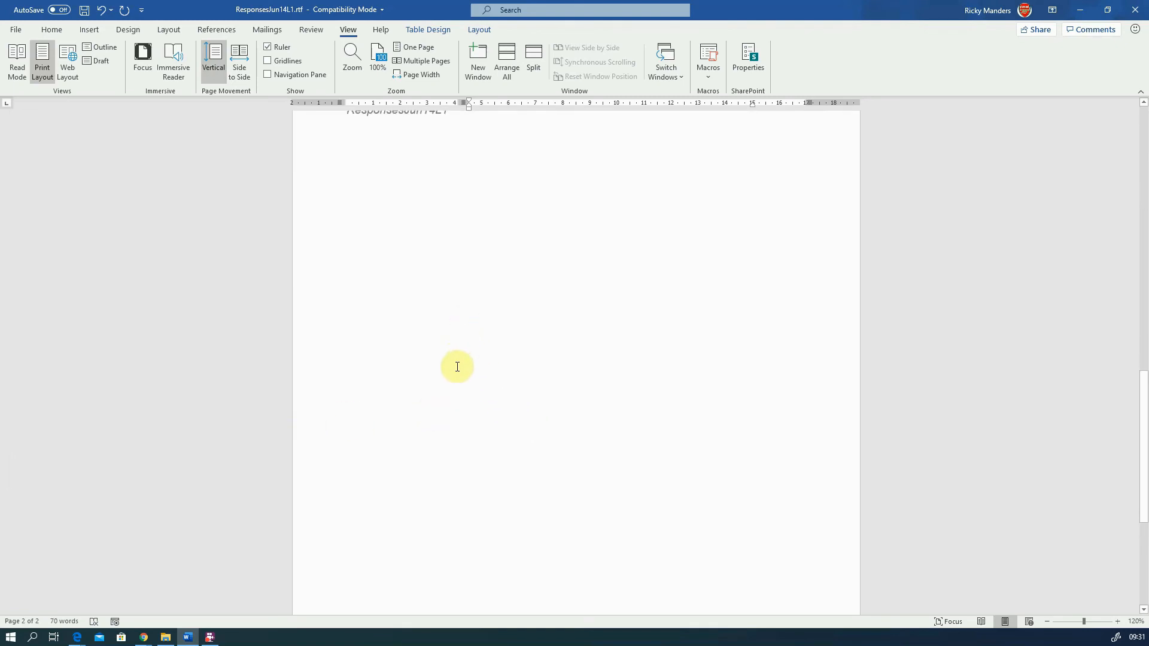
{"action": "scroll", "coordinate": [457, 367], "scroll_direction": "down", "scroll_amount": 2}
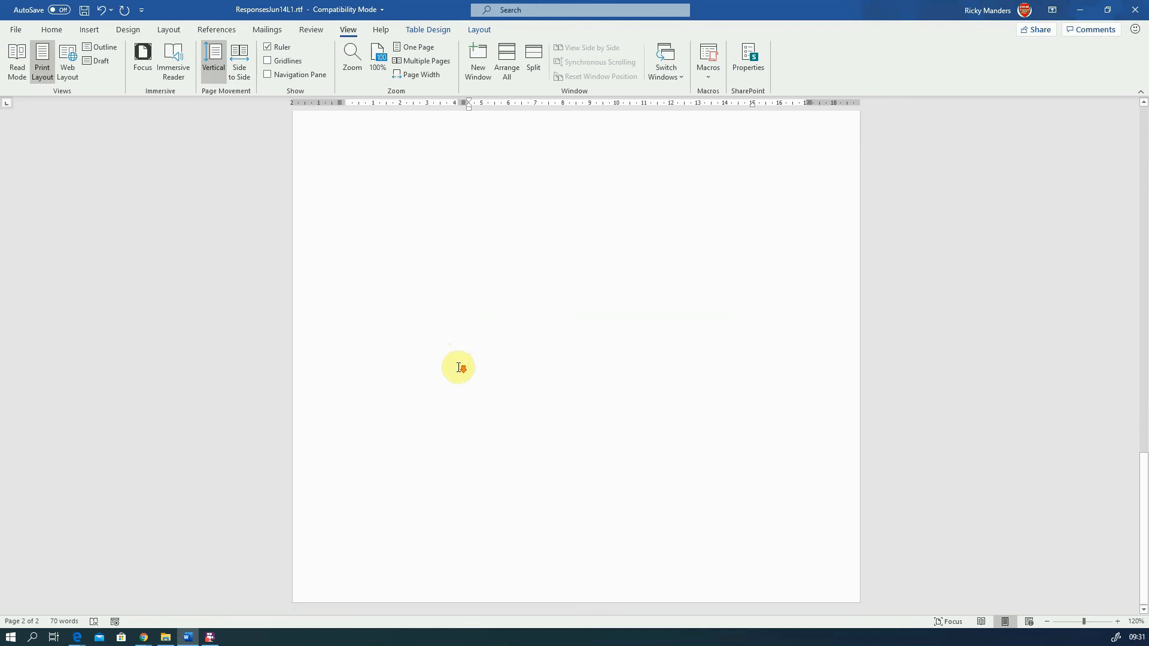
{"action": "scroll", "coordinate": [459, 368], "scroll_direction": "up", "scroll_amount": 15}
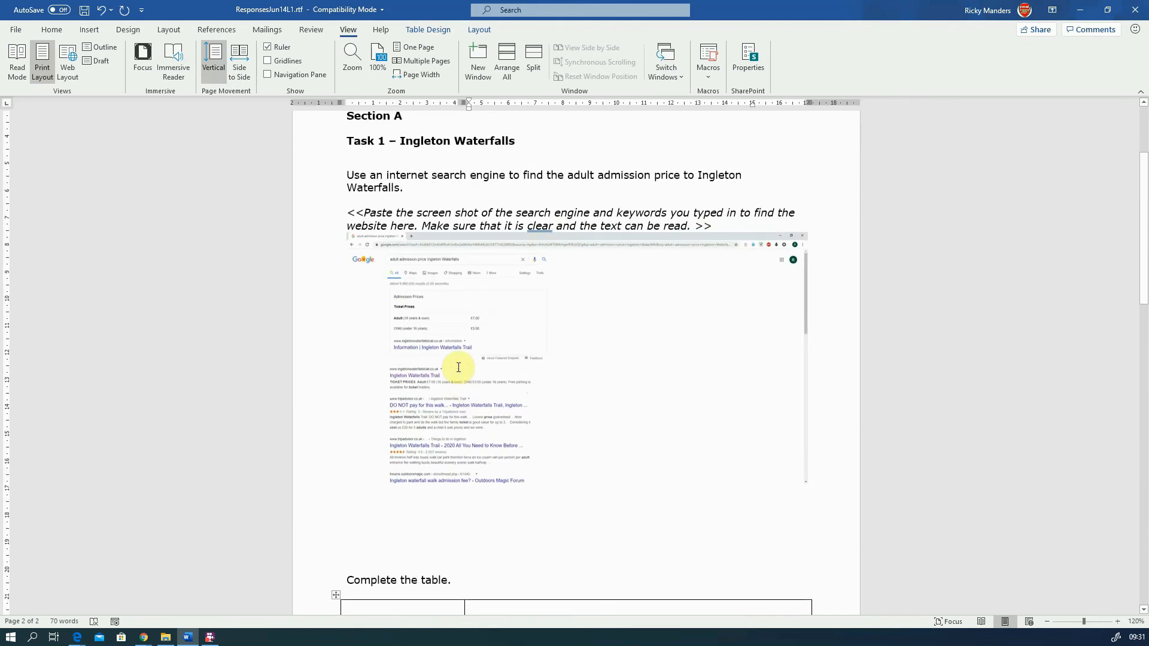
{"action": "scroll", "coordinate": [459, 367], "scroll_direction": "up", "scroll_amount": 4}
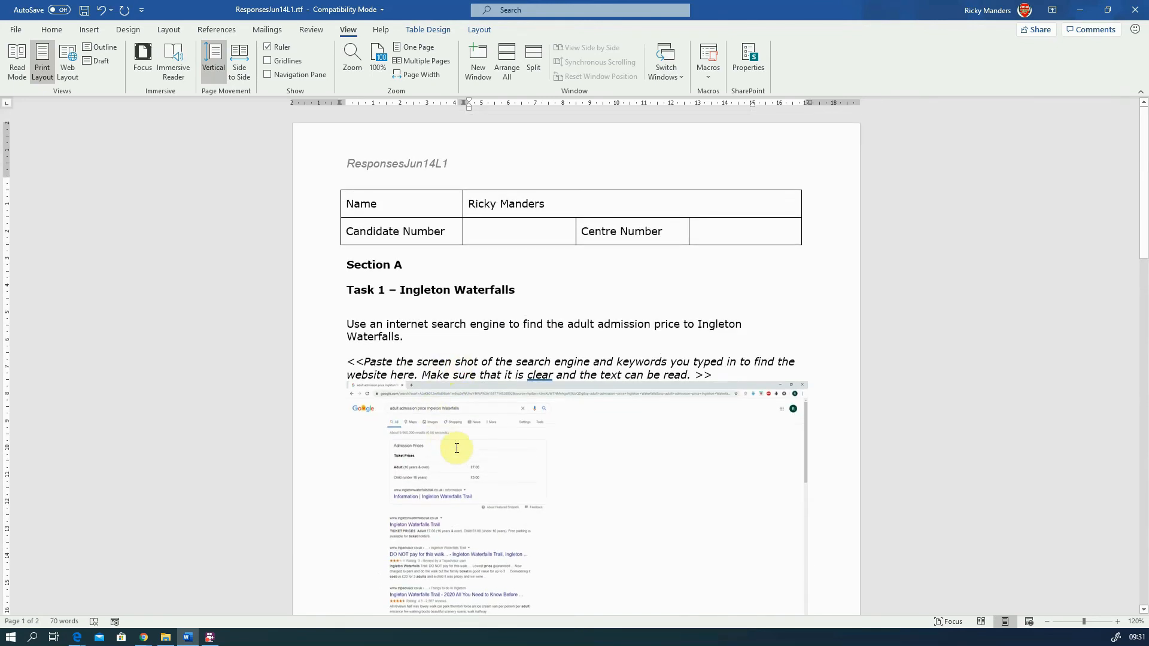
- Examine the pasted Google search screenshot at high magnification to check that its search keywords and result text are readable
{"action": "left_click", "coordinate": [456, 450]}
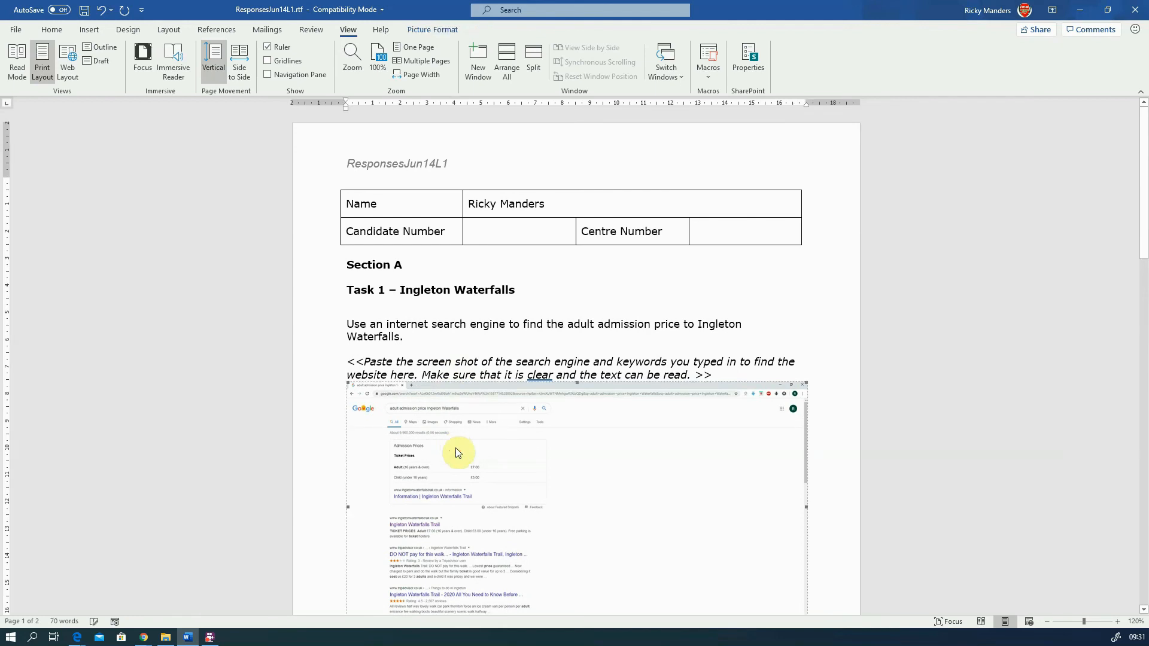
{"action": "scroll", "coordinate": [455, 448], "scroll_direction": "up", "scroll_amount": 19, "text": "ctrl"}
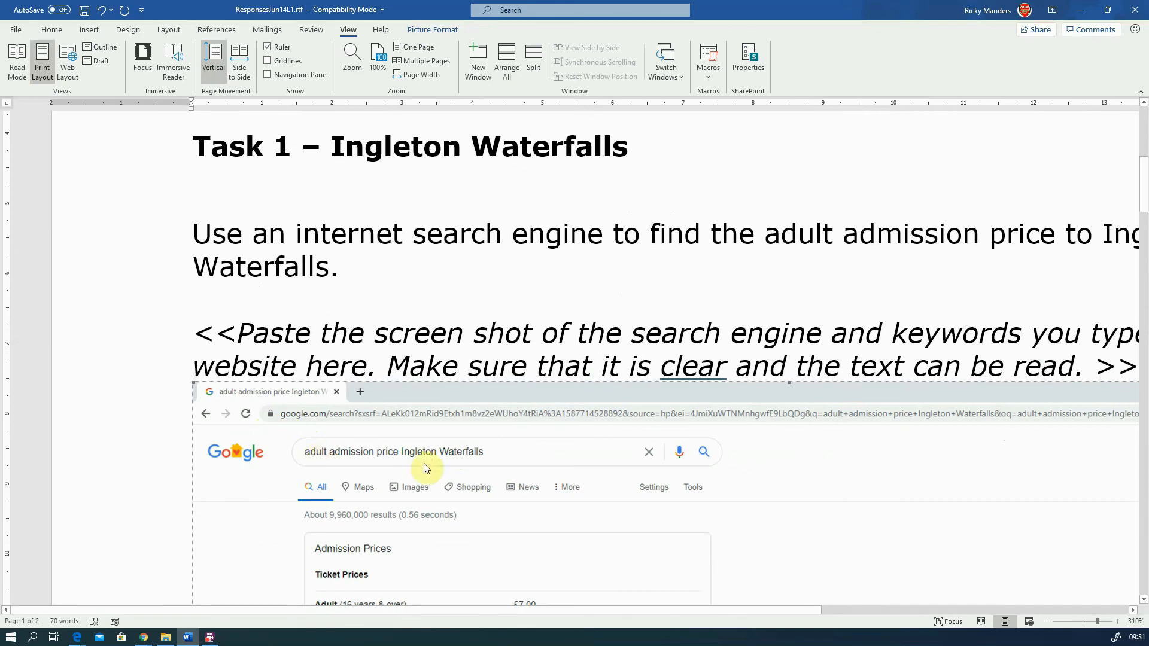
{"action": "scroll", "coordinate": [495, 462], "scroll_direction": "down", "scroll_amount": 5}
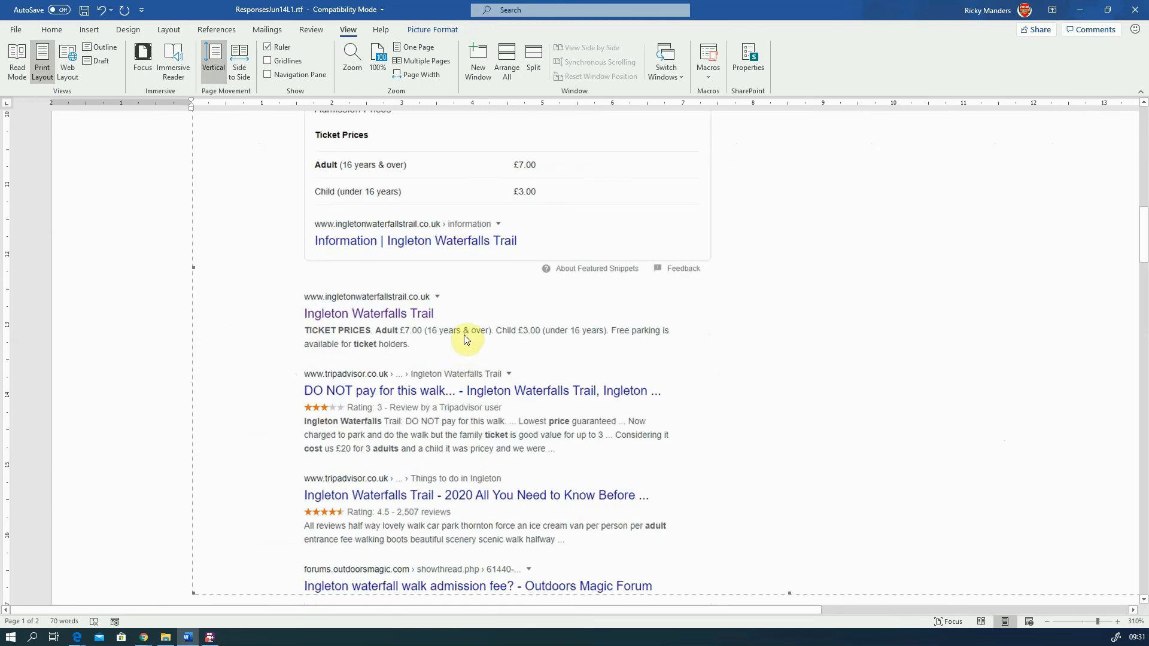
{"action": "scroll", "coordinate": [444, 468], "scroll_direction": "down", "scroll_amount": 3}
{"action": "scroll", "coordinate": [445, 469], "scroll_direction": "down", "scroll_amount": 3, "text": "ctrl"}
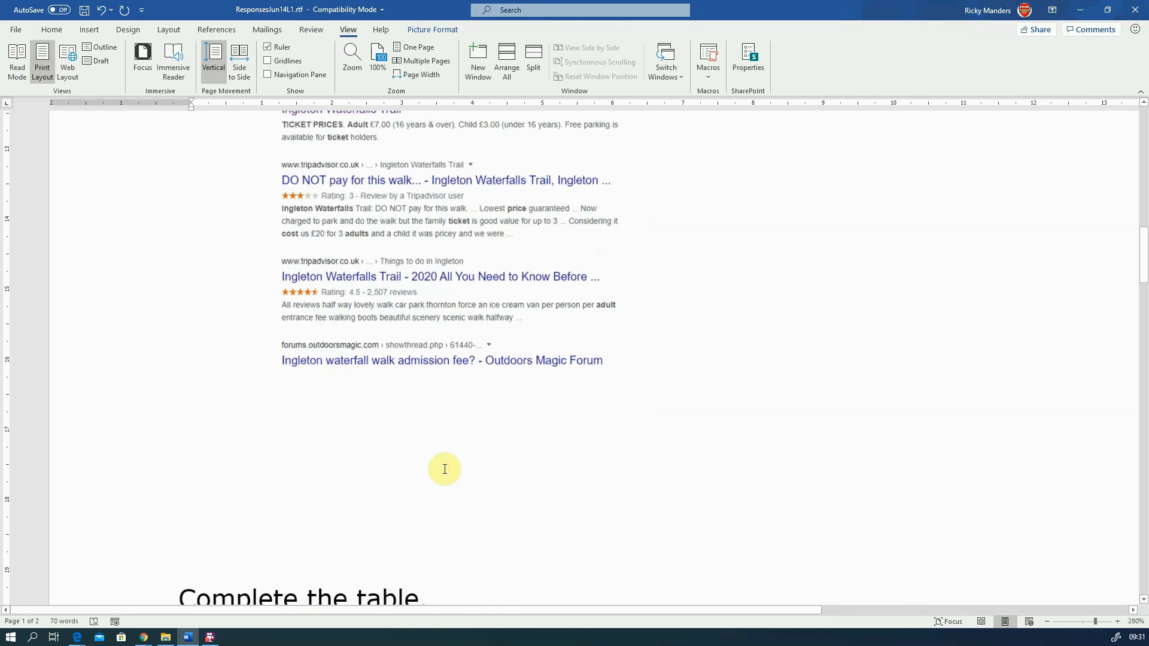
- Check the adult admission price and website address entries in the completed table, and return to the candidate details
{"action": "scroll", "coordinate": [444, 469], "scroll_direction": "down", "scroll_amount": 7, "text": "ctrl"}
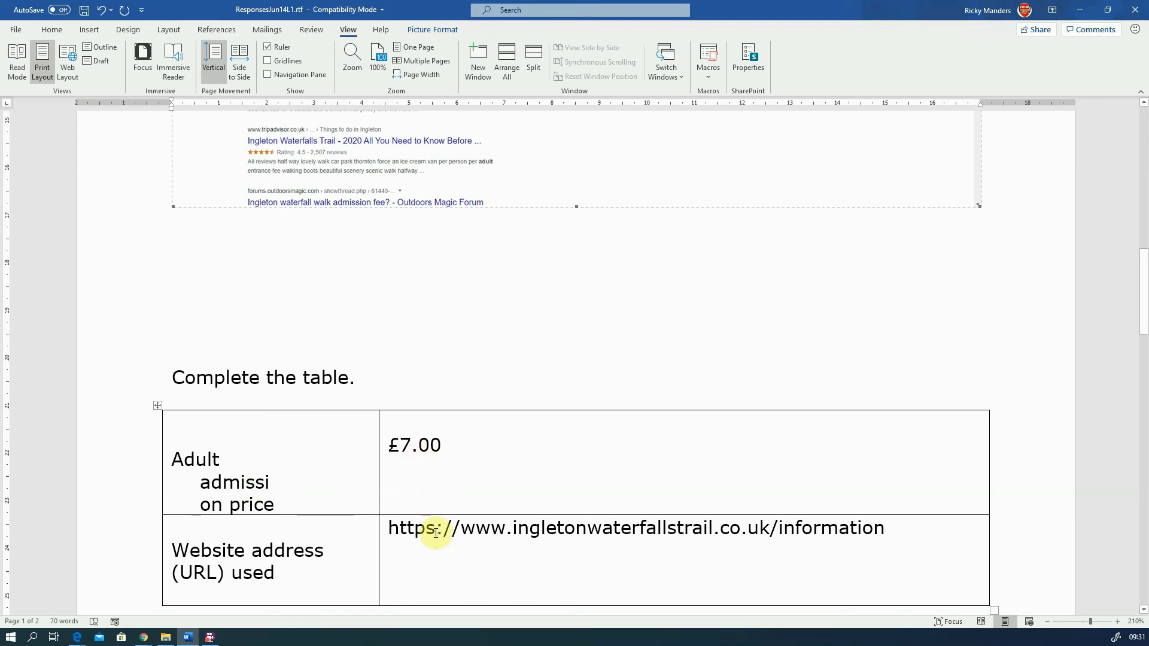
{"action": "scroll", "coordinate": [437, 513], "scroll_direction": "down", "scroll_amount": 1}
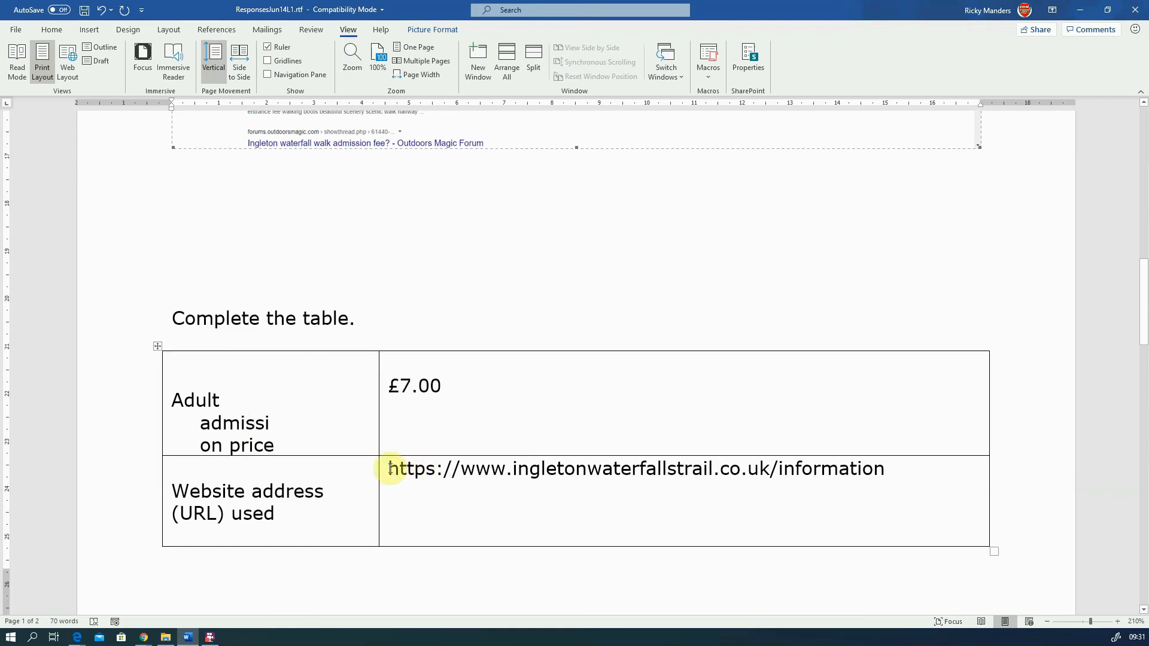
{"action": "left_click", "coordinate": [390, 468]}
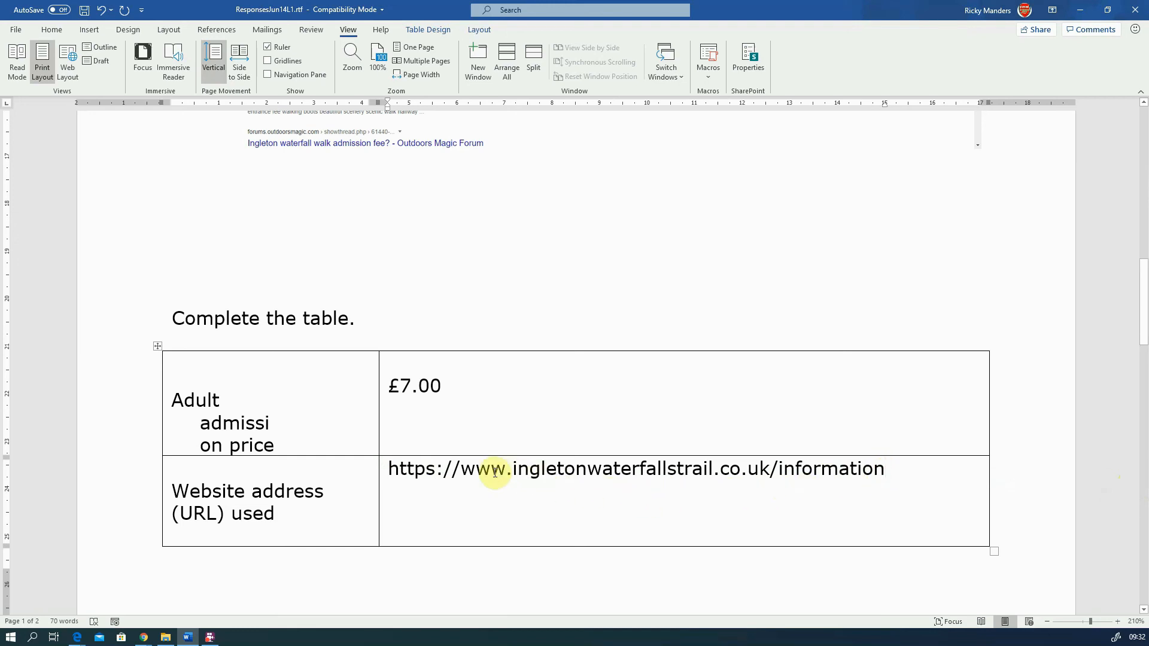
{"action": "scroll", "coordinate": [494, 473], "scroll_direction": "down", "scroll_amount": 3}
{"action": "scroll", "coordinate": [495, 473], "scroll_direction": "up", "scroll_amount": 4}
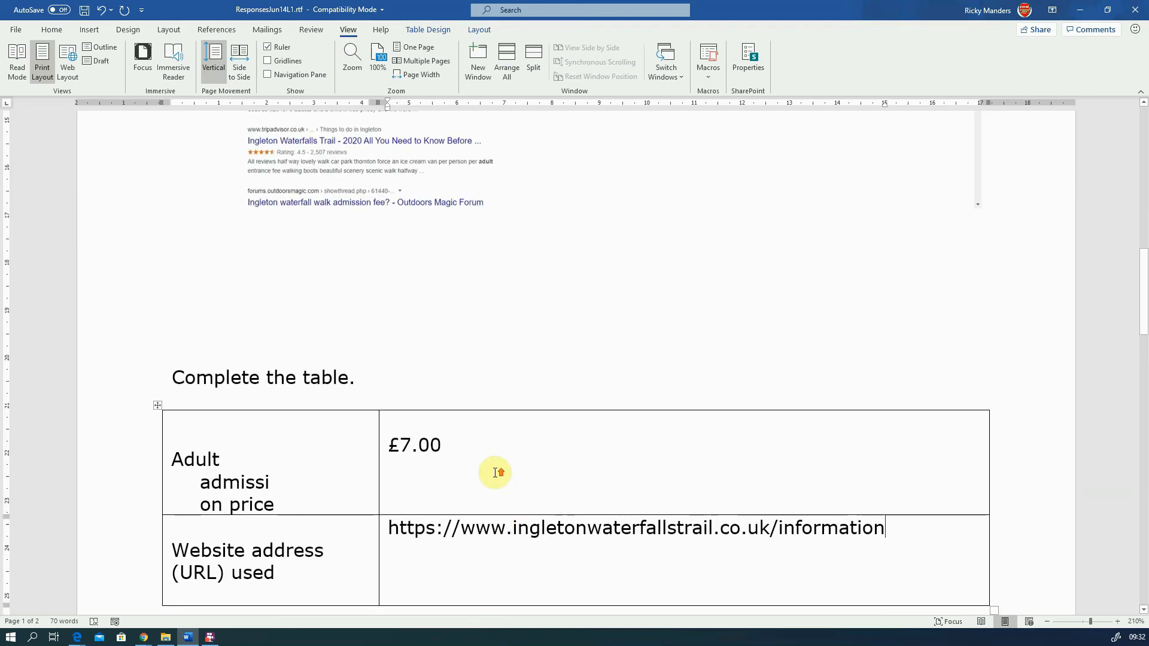
{"action": "scroll", "coordinate": [496, 473], "scroll_direction": "up", "scroll_amount": 1}
{"action": "scroll", "coordinate": [496, 473], "scroll_direction": "down", "scroll_amount": 2}
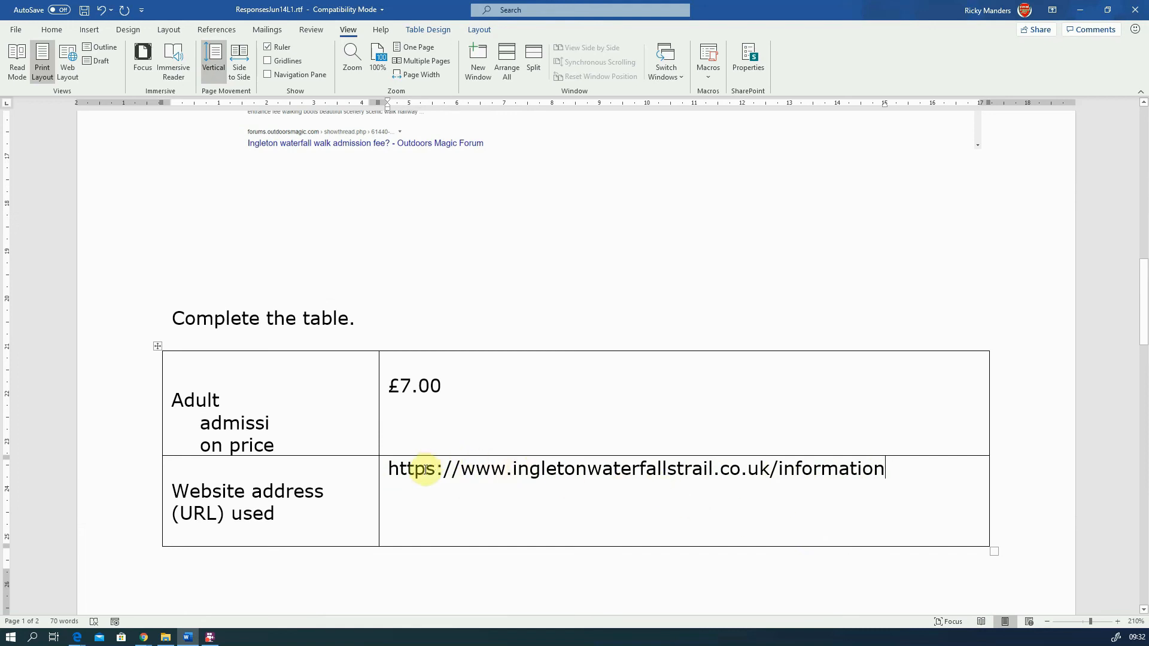
{"action": "scroll", "coordinate": [530, 427], "scroll_direction": "up", "scroll_amount": 1}
{"action": "scroll", "coordinate": [530, 426], "scroll_direction": "up", "scroll_amount": 12}
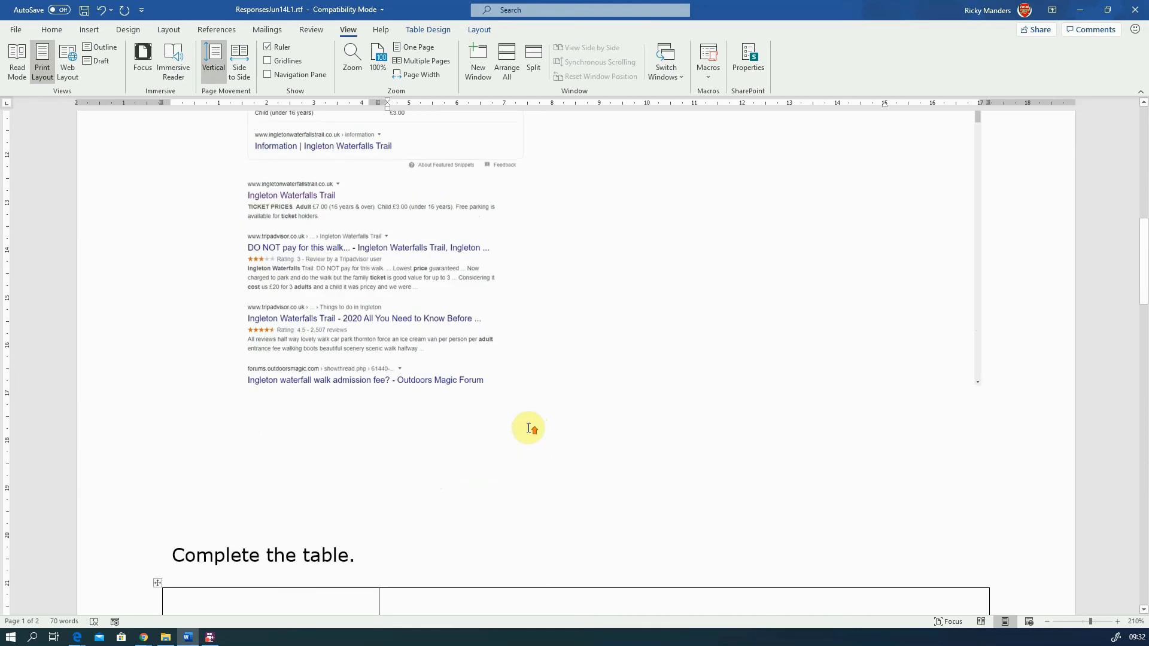
{"action": "left_click", "coordinate": [15, 28]}
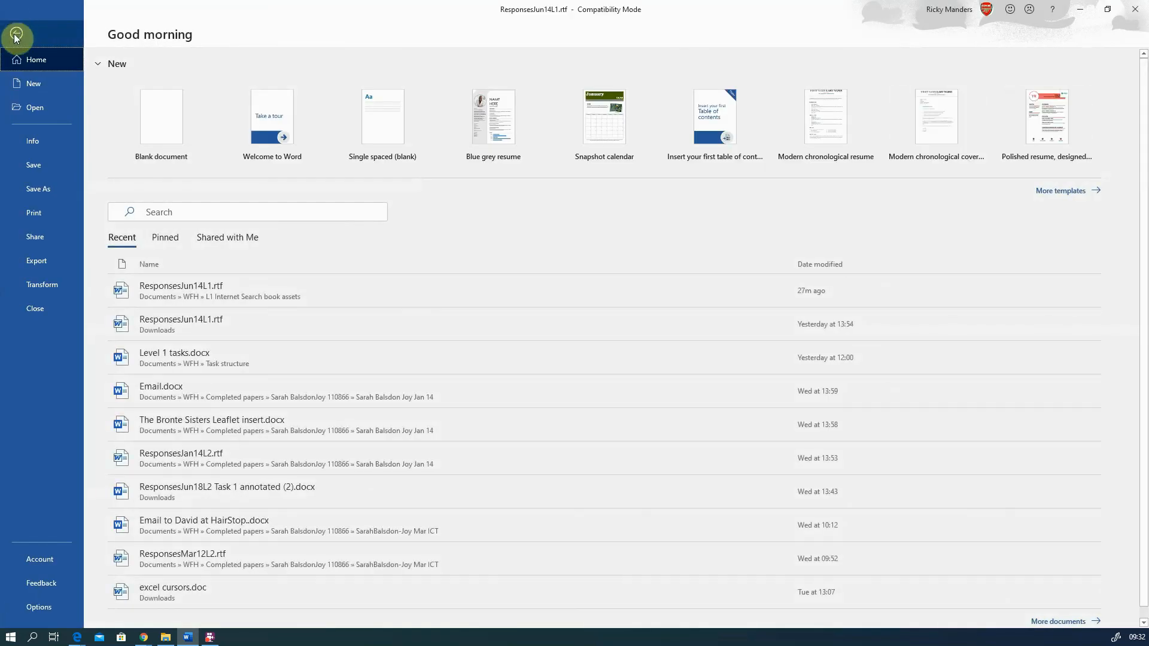
{"action": "left_click", "coordinate": [16, 33]}
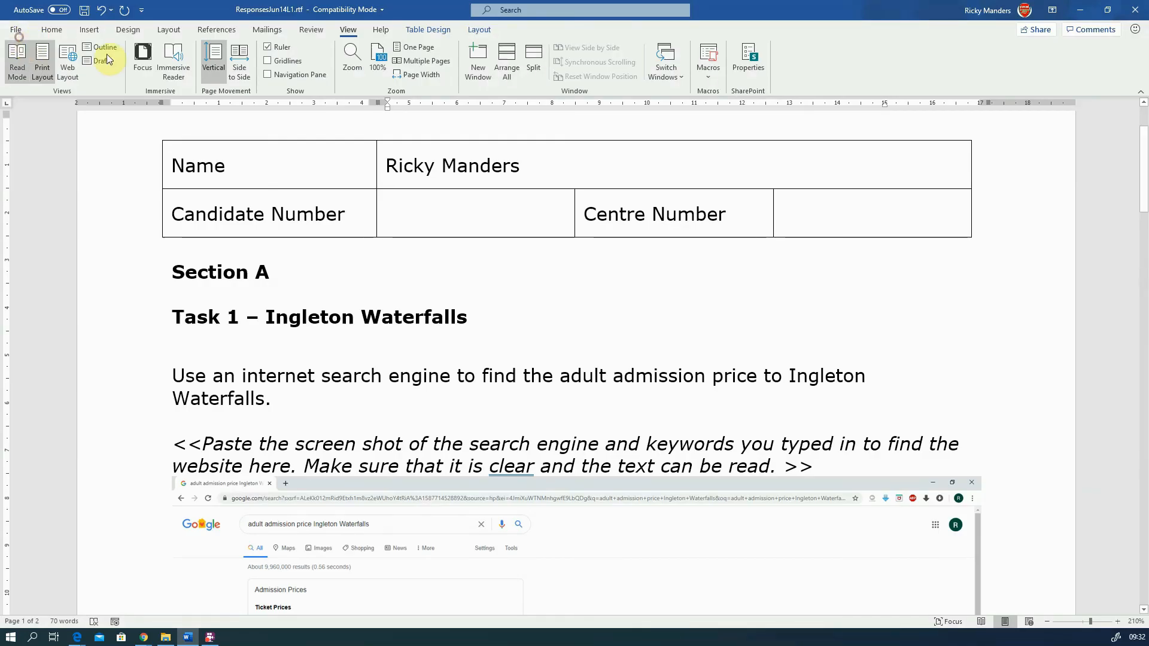